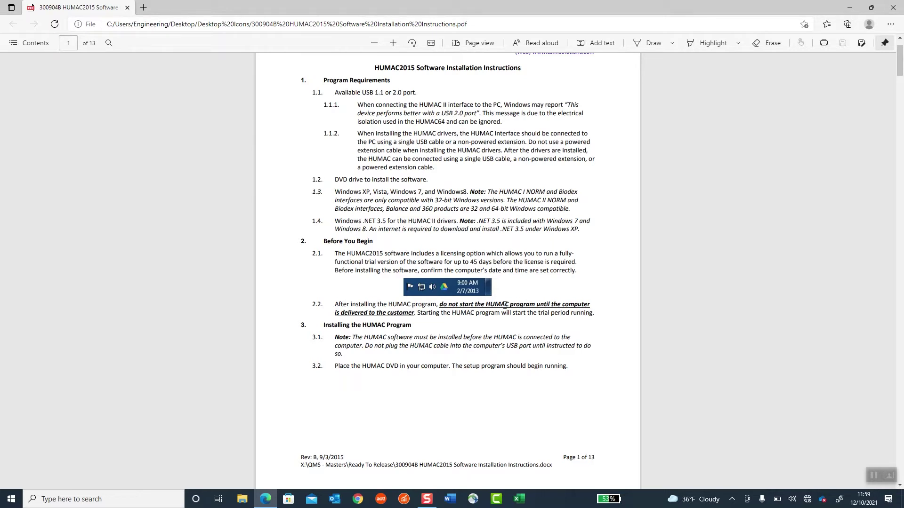
# Close the instructions PDF and launch HUMAC2015v15.000.0278.exe from D:\HUMAC Versions
pyautogui.click(893, 8)
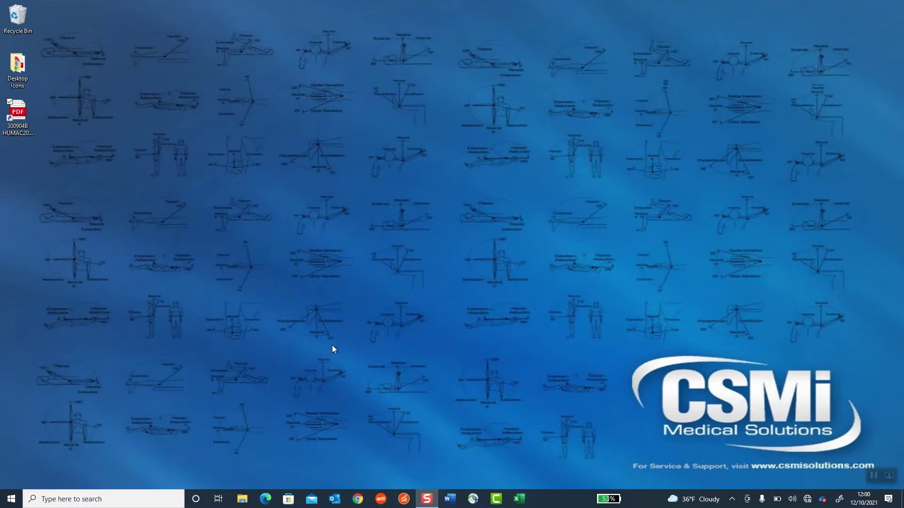
pyautogui.click(242, 500)
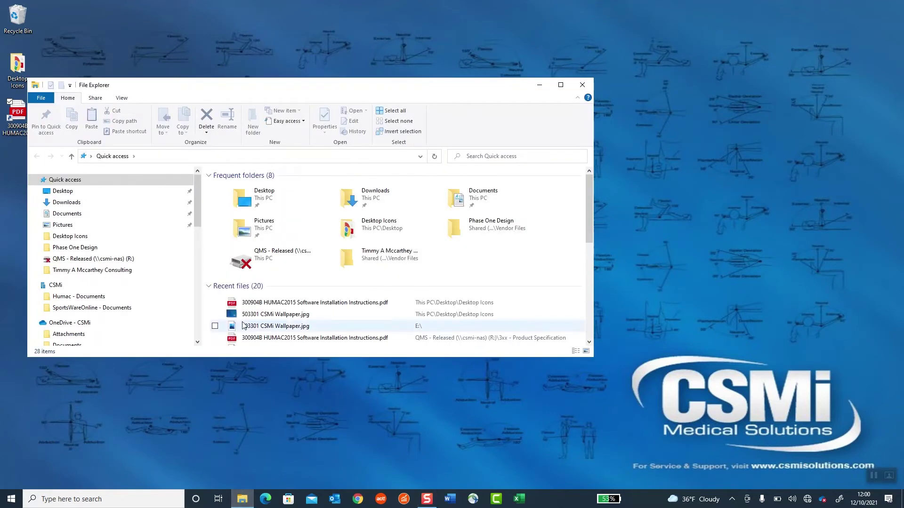
pyautogui.moveTo(199, 216); pyautogui.dragTo(198, 283)
pyautogui.click(92, 278)
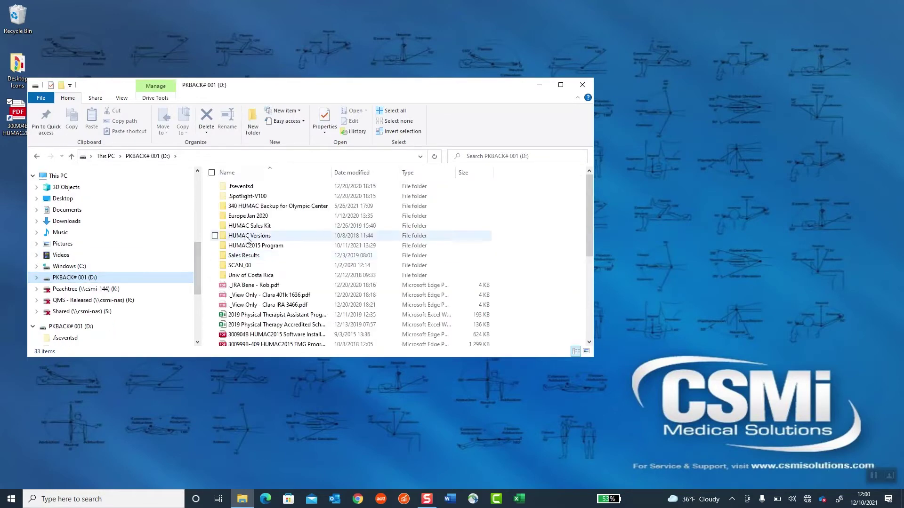
pyautogui.click(248, 237)
pyautogui.doubleClick(248, 236)
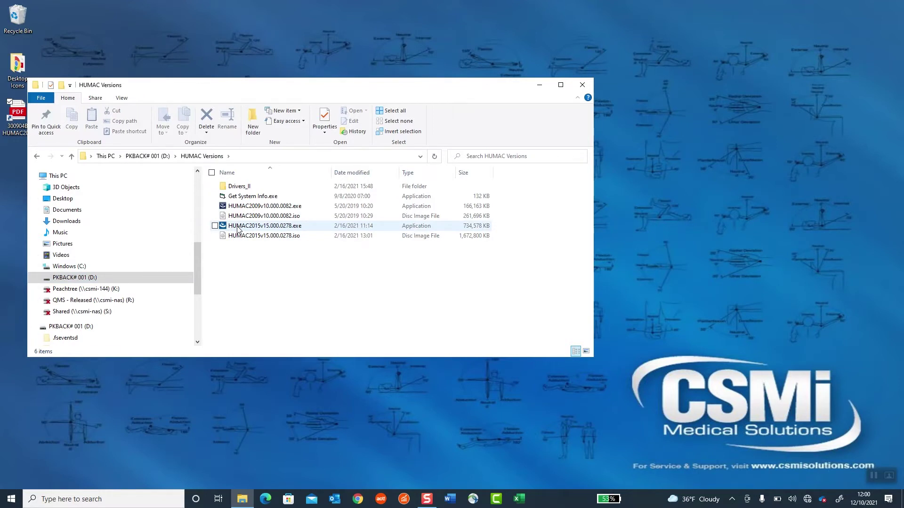
pyautogui.click(238, 227)
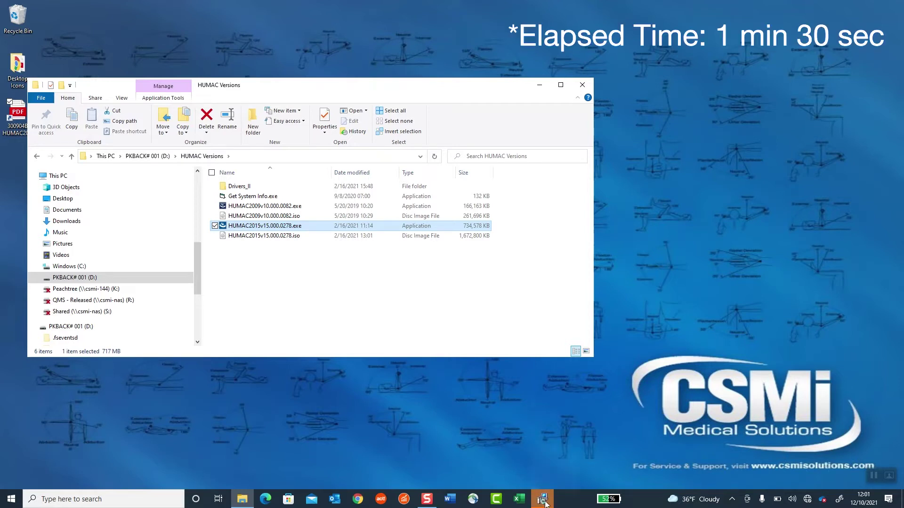
pyautogui.moveTo(545, 503)
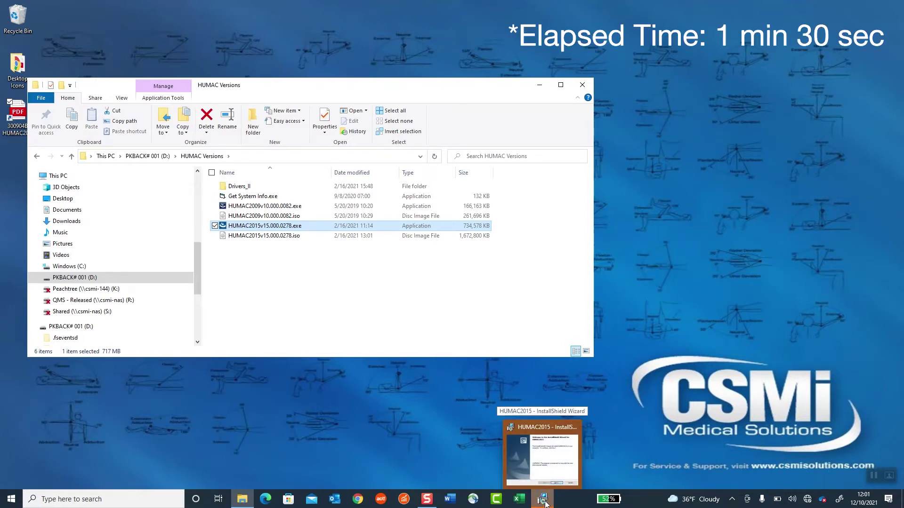
# Accept the HUMAC2015 license and keep the default user details and destination folder
pyautogui.click(545, 503)
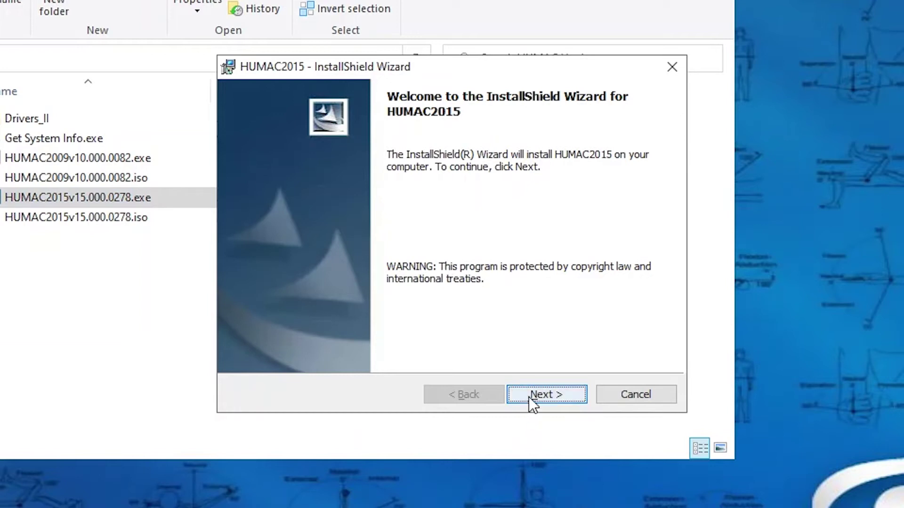
pyautogui.click(529, 392)
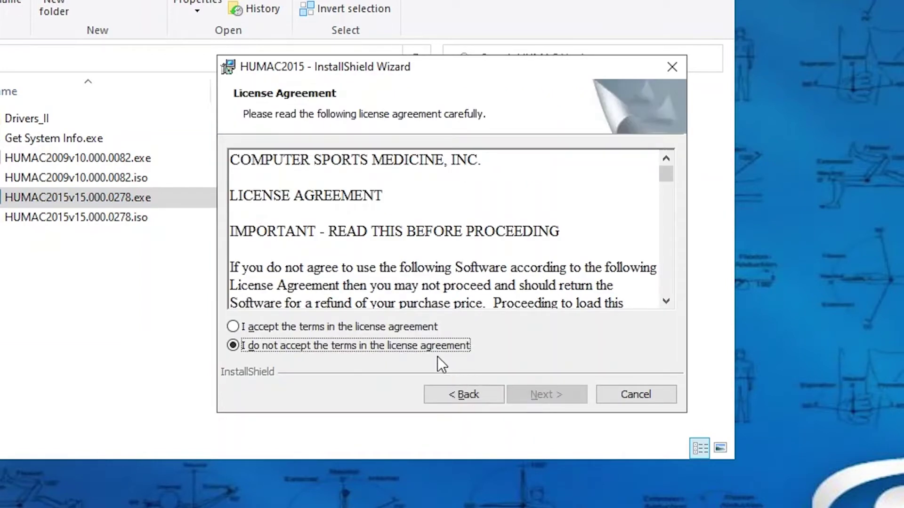
pyautogui.click(397, 321)
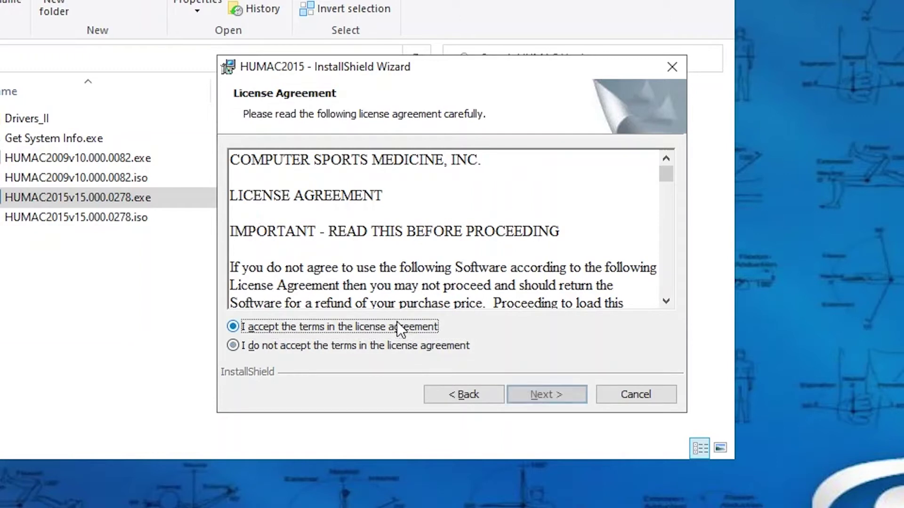
pyautogui.click(541, 394)
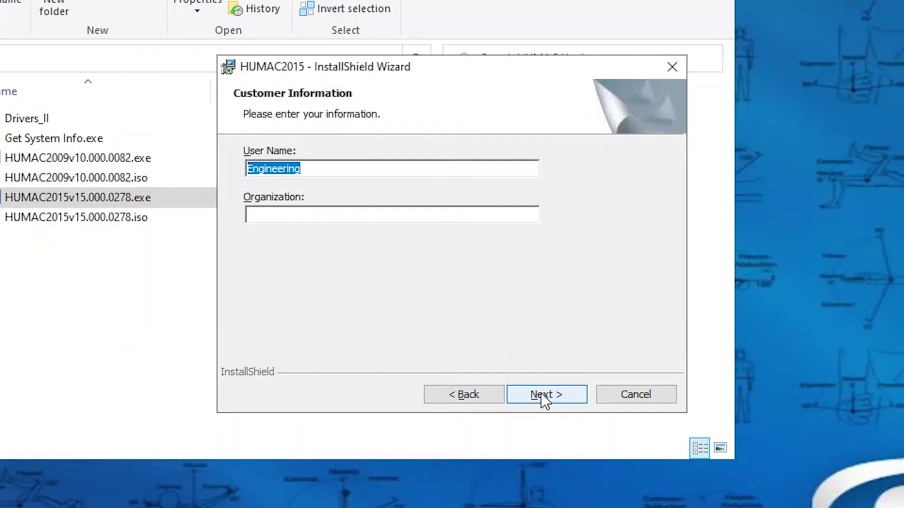
pyautogui.click(541, 395)
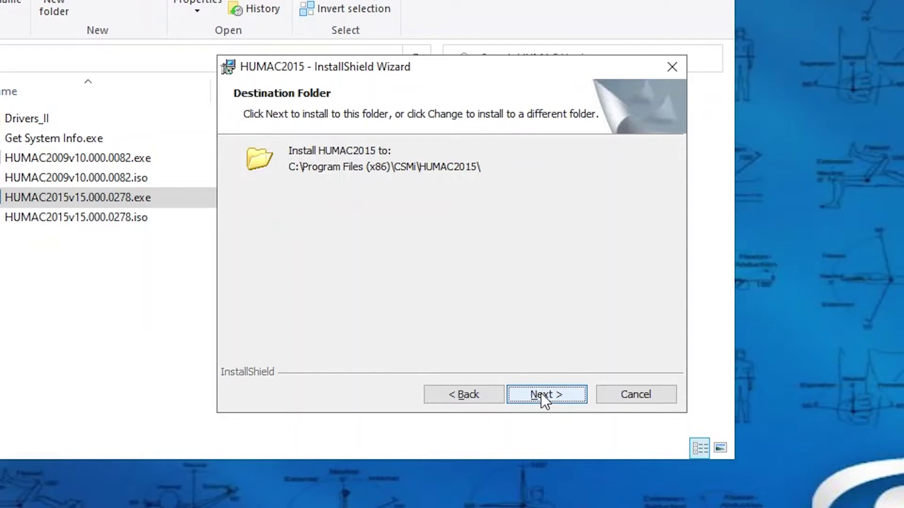
pyautogui.click(541, 395)
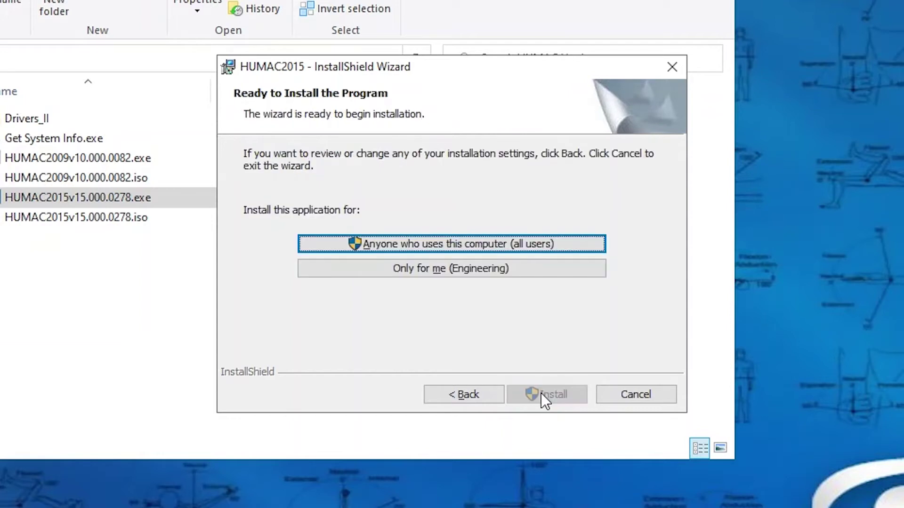
# Install for anyone who uses this computer, finish the wizard, and close the HUMAC Versions folder
pyautogui.click(487, 238)
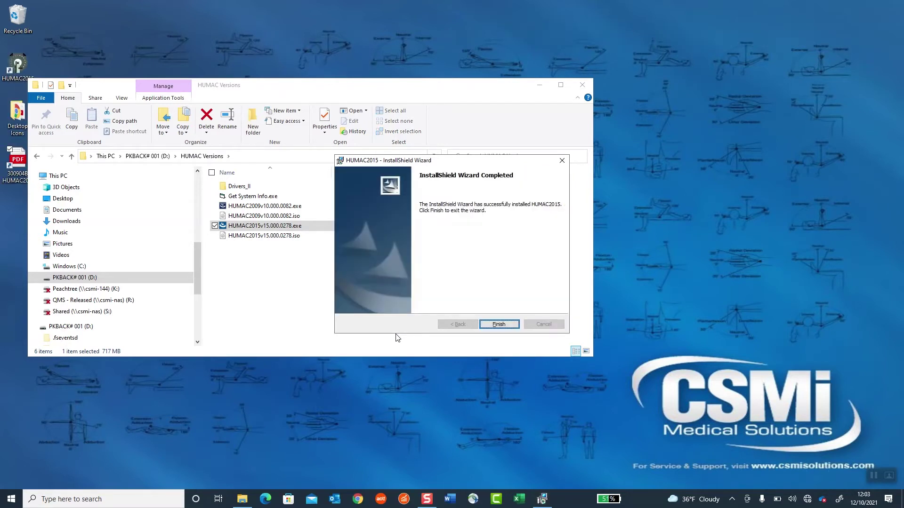
pyautogui.click(497, 325)
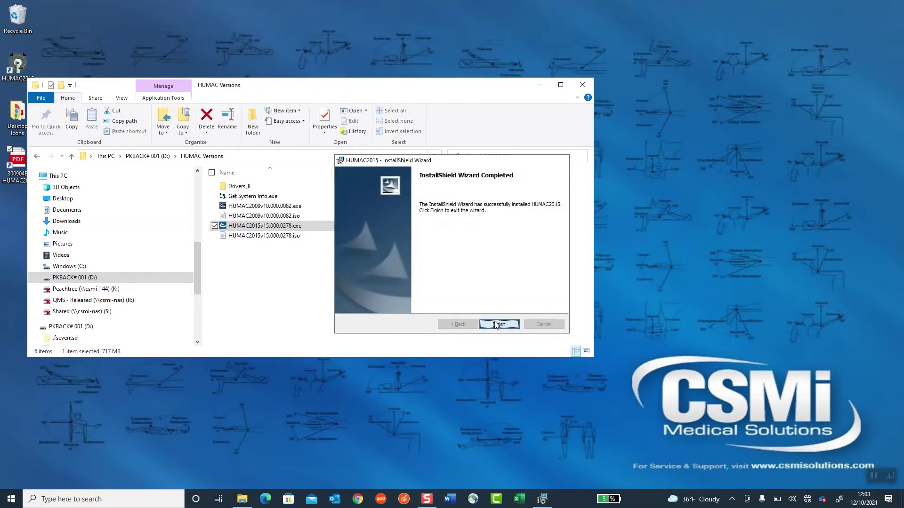
pyautogui.click(583, 85)
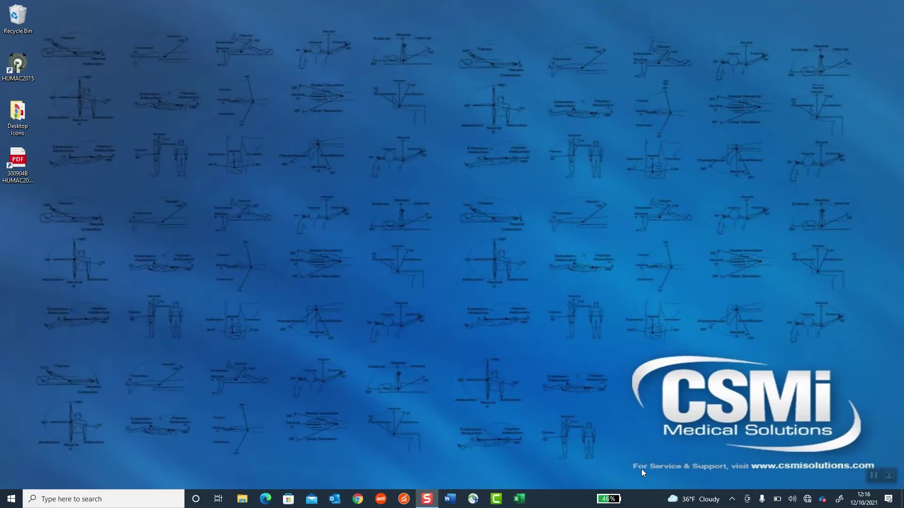
# Open Device Manager via a 'devic' search and right-click the first CSMi Humac2 under Other devices
pyautogui.click(134, 503)
pyautogui.write('devic')
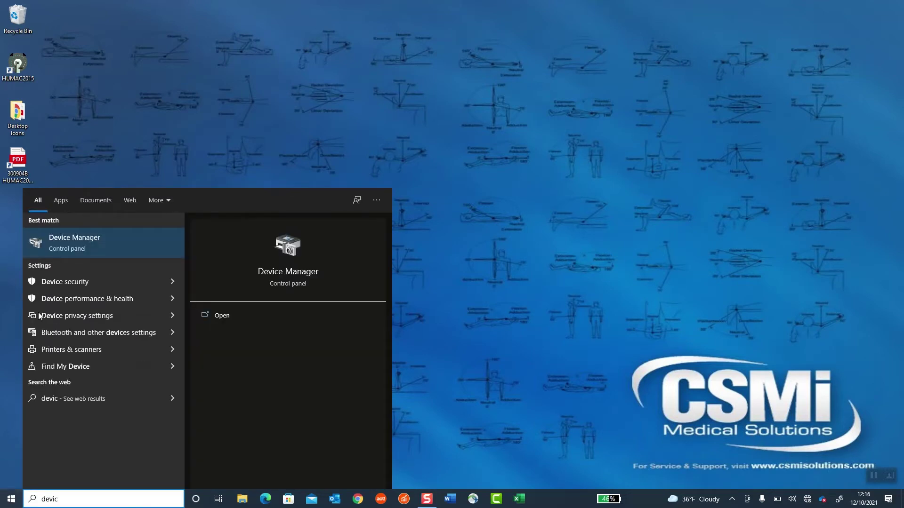
pyautogui.click(99, 249)
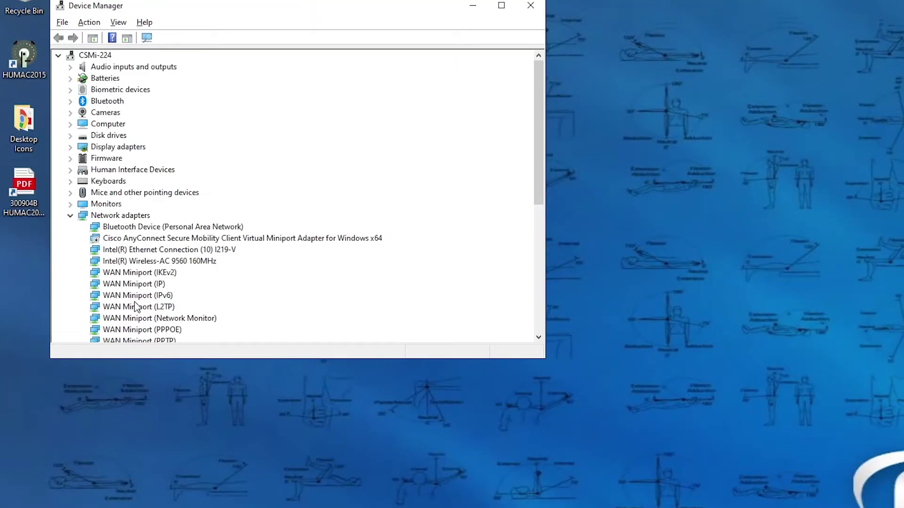
pyautogui.scroll(-3, 215, 225)
pyautogui.scroll(-2, 215, 225)
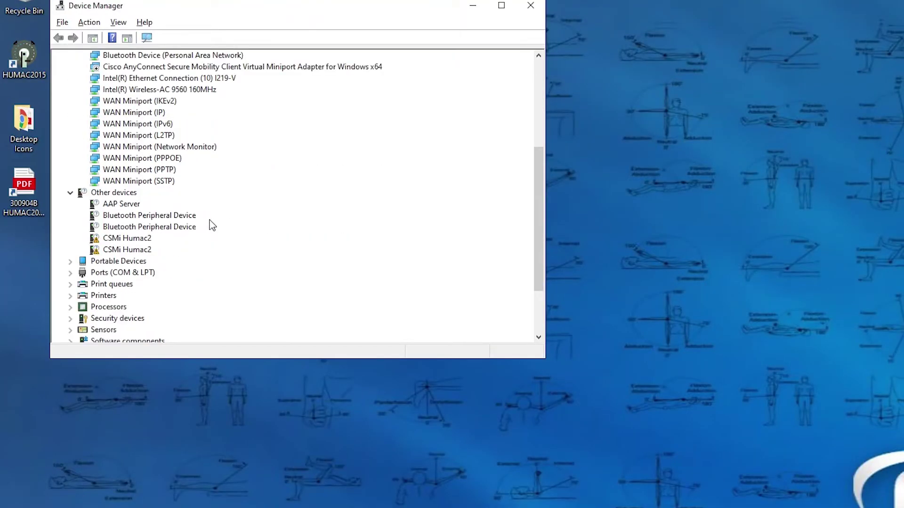
pyautogui.click(123, 239)
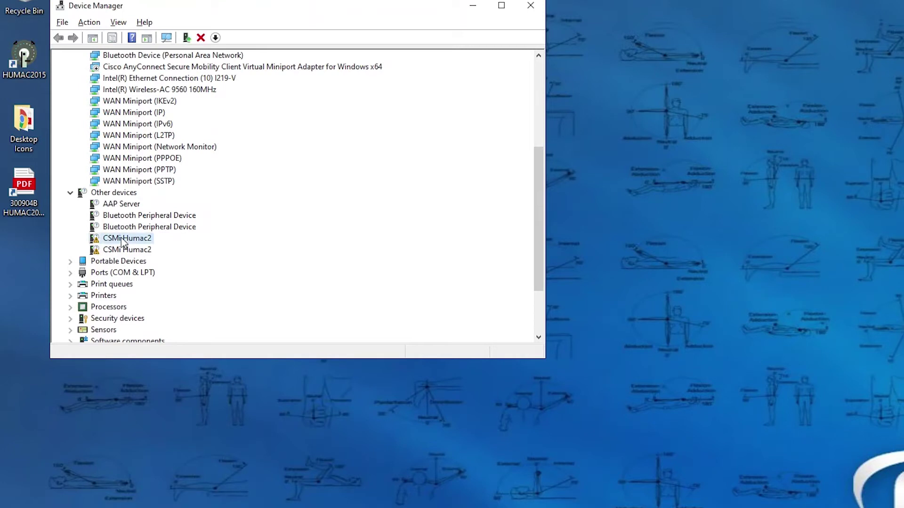
pyautogui.rightClick(123, 241)
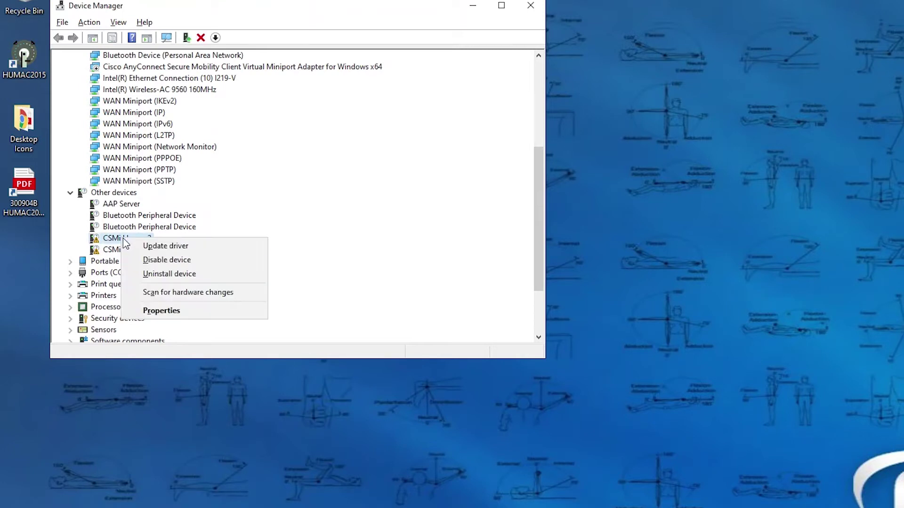
# Update the CSMi Humac2 driver from D:\HUMAC Versions\Drivers_II, including subfolders
pyautogui.click(149, 246)
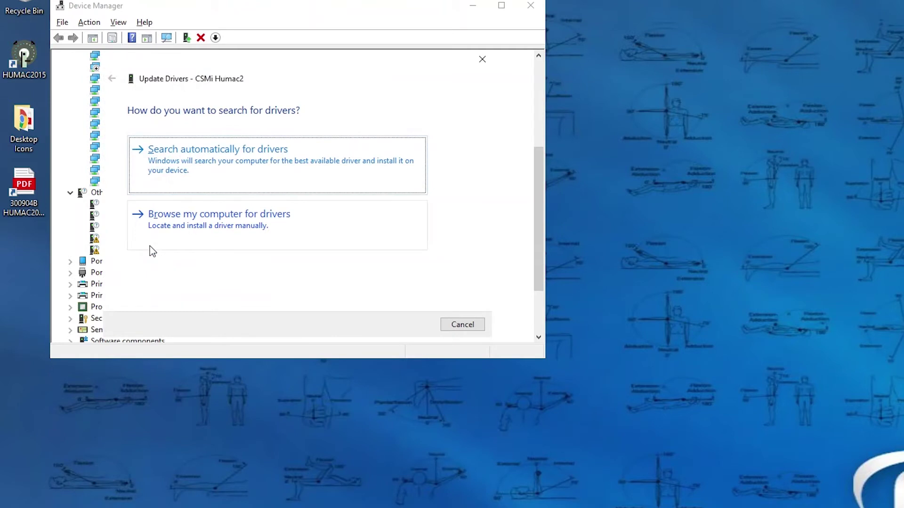
pyautogui.click(192, 232)
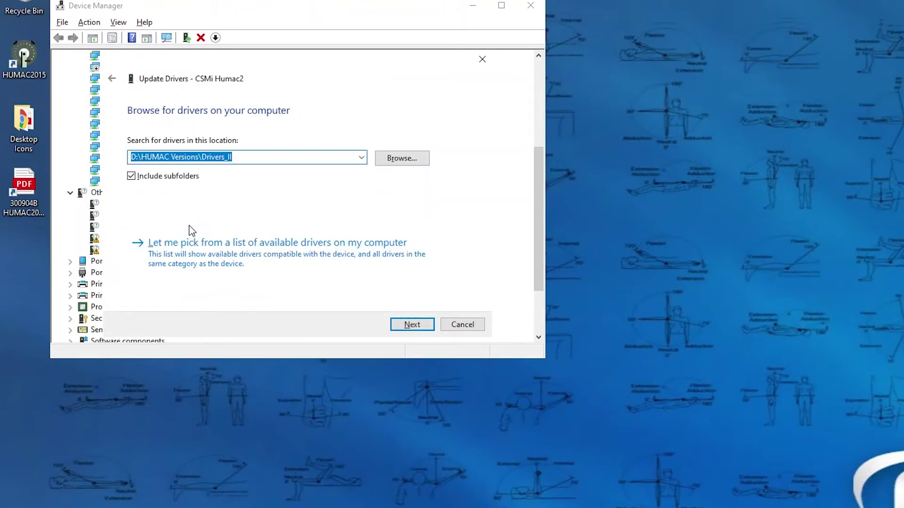
pyautogui.click(389, 162)
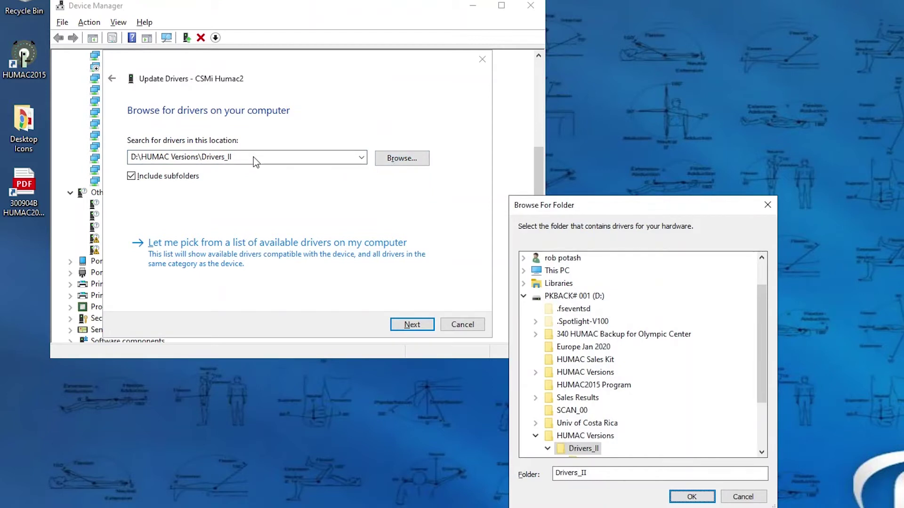
pyautogui.click(569, 451)
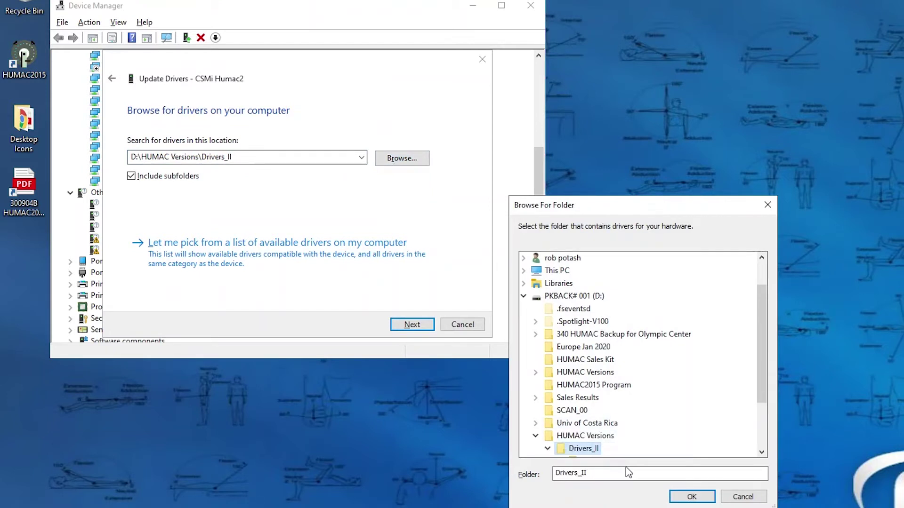
pyautogui.click(688, 499)
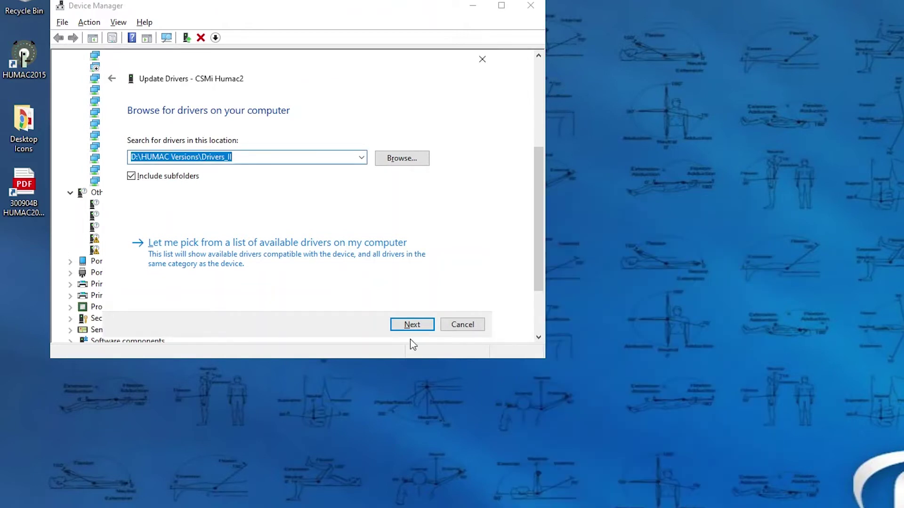
pyautogui.click(414, 325)
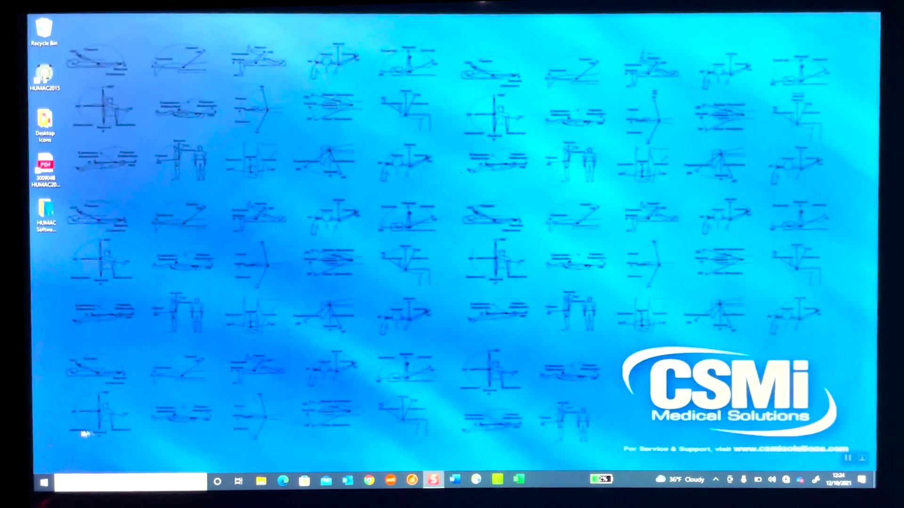
# Restart the computer from the Start menu power options
pyautogui.click(43, 483)
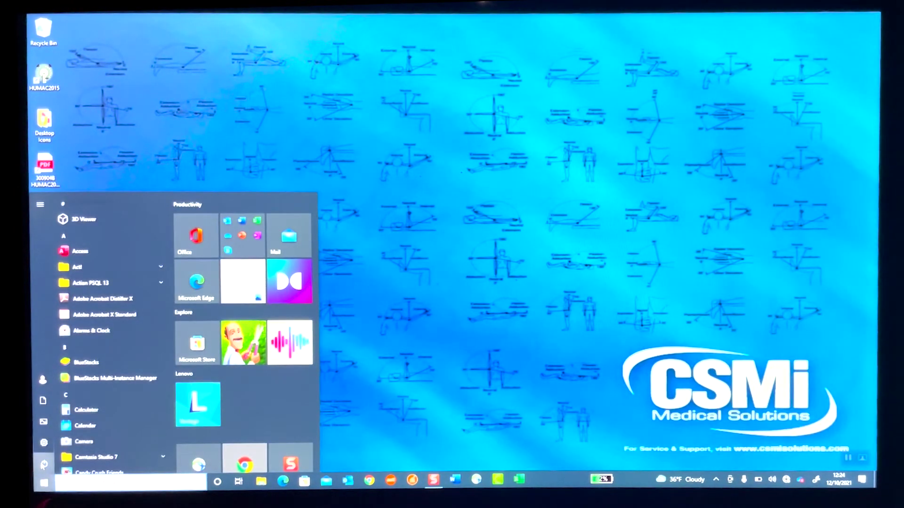
pyautogui.click(44, 465)
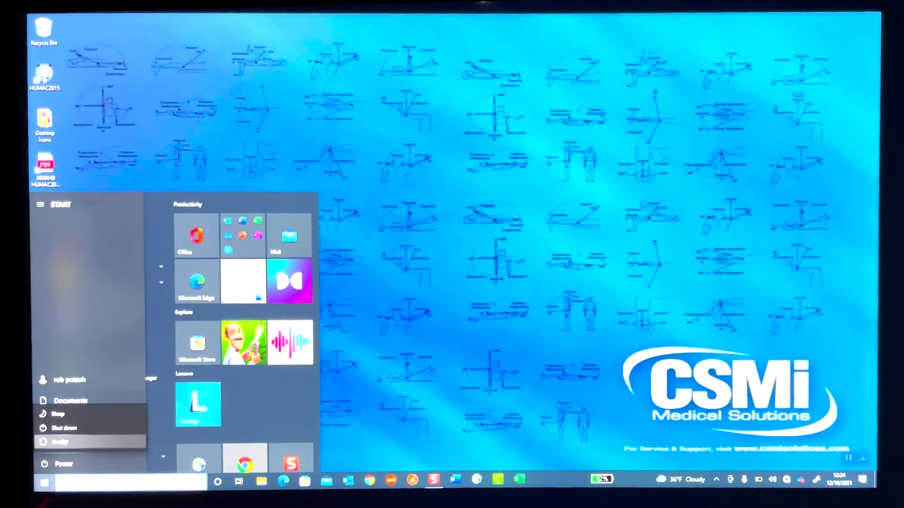
pyautogui.click(61, 442)
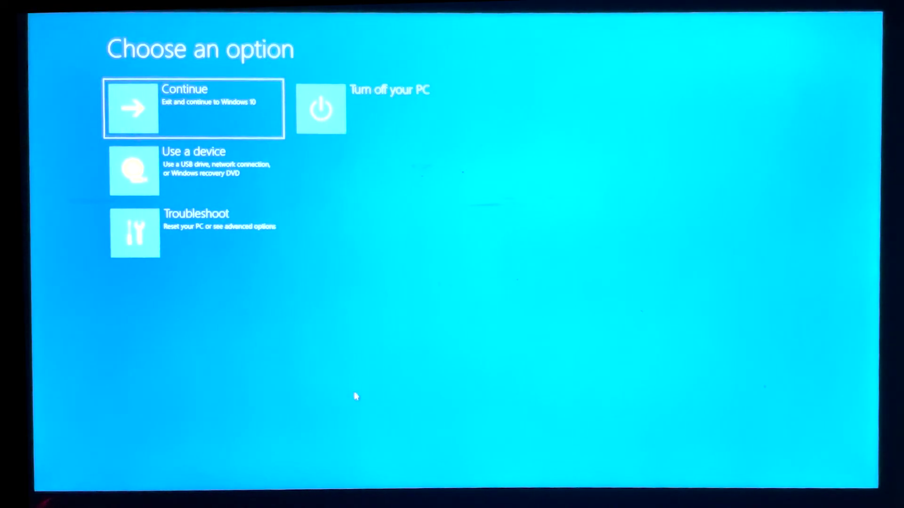
# Go to Troubleshoot > Advanced options > Startup Settings, restart, and boot with startup option 4
pyautogui.click(222, 228)
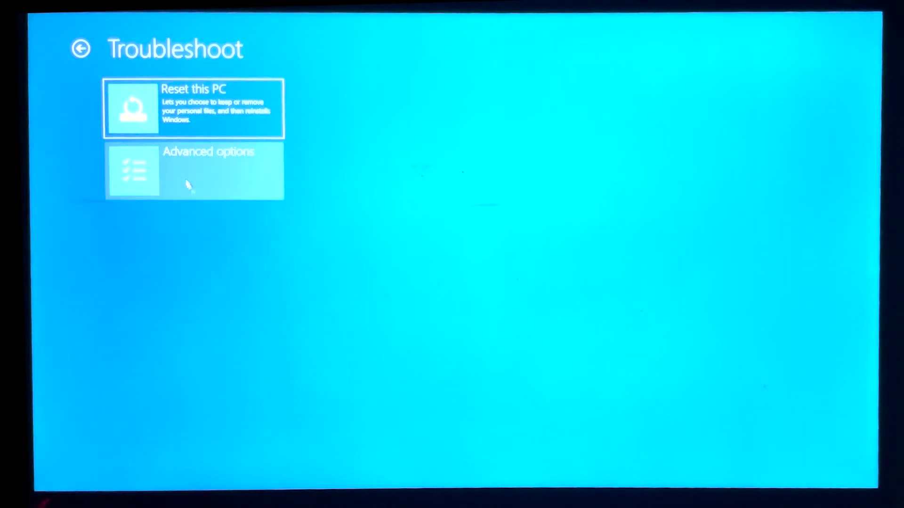
pyautogui.click(183, 167)
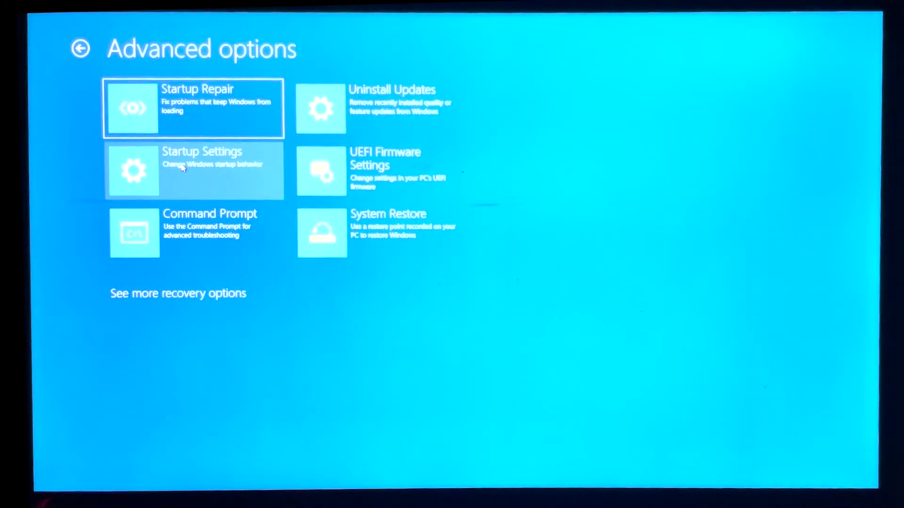
pyautogui.click(182, 167)
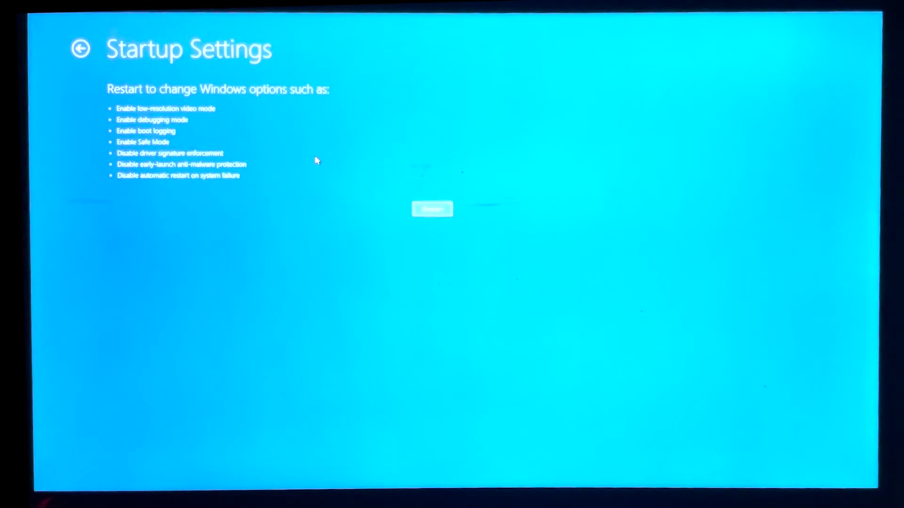
pyautogui.click(432, 209)
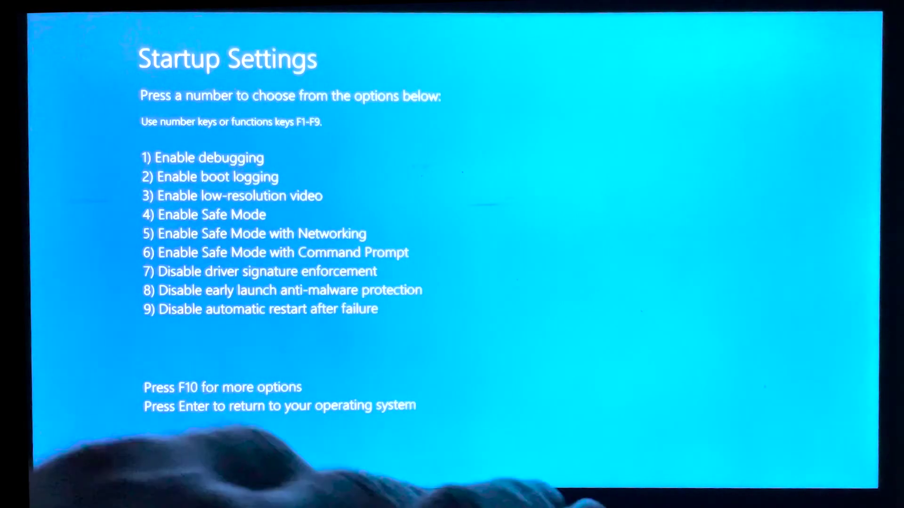
pyautogui.press('4')
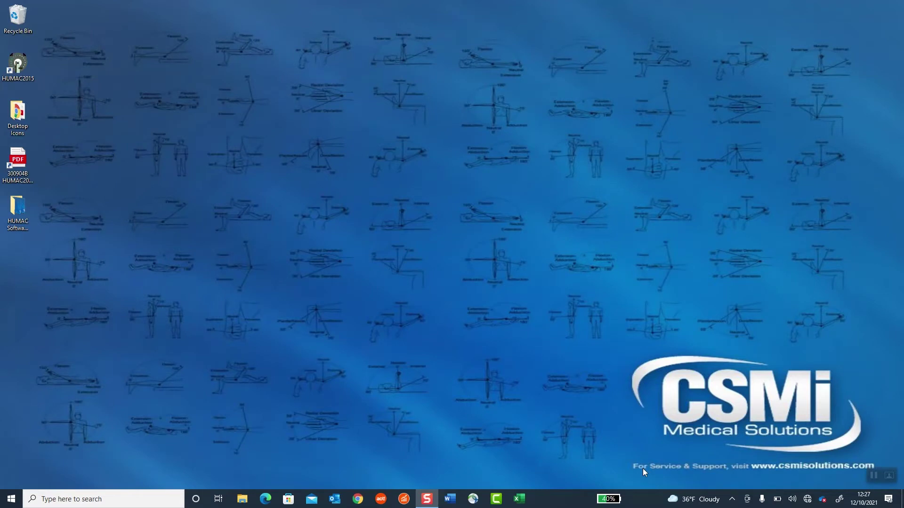
# Open Device Manager and install the first CSMi Humac2 driver from Drivers_II, allowing the unverified driver
pyautogui.click(137, 500)
pyautogui.write('devi')
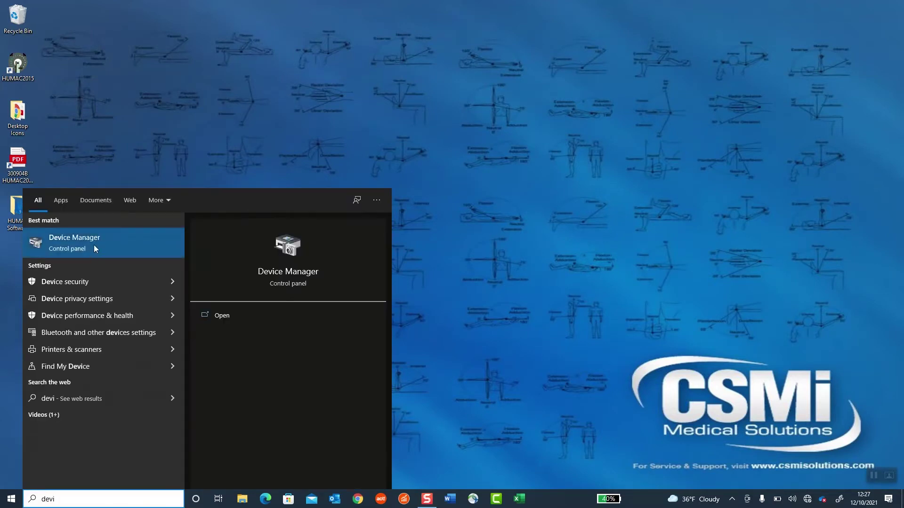
pyautogui.click(94, 244)
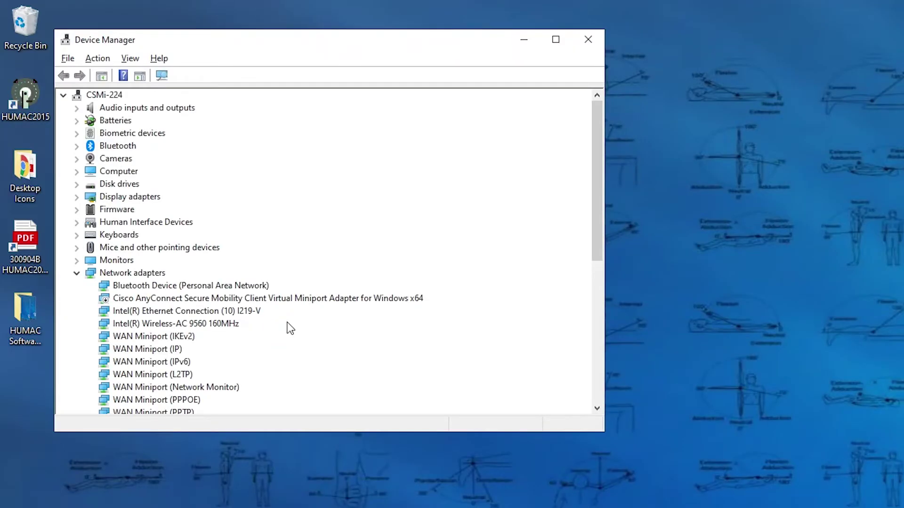
pyautogui.scroll(-5, 290, 328)
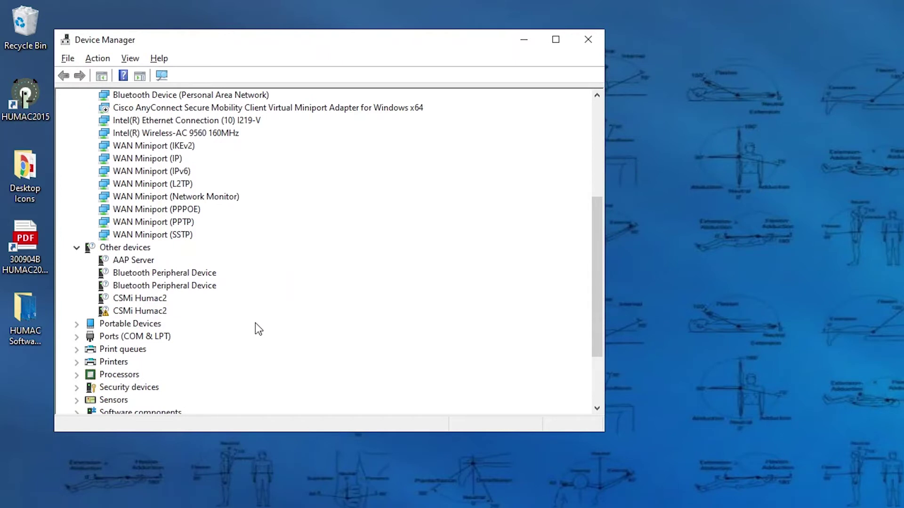
pyautogui.rightClick(155, 301)
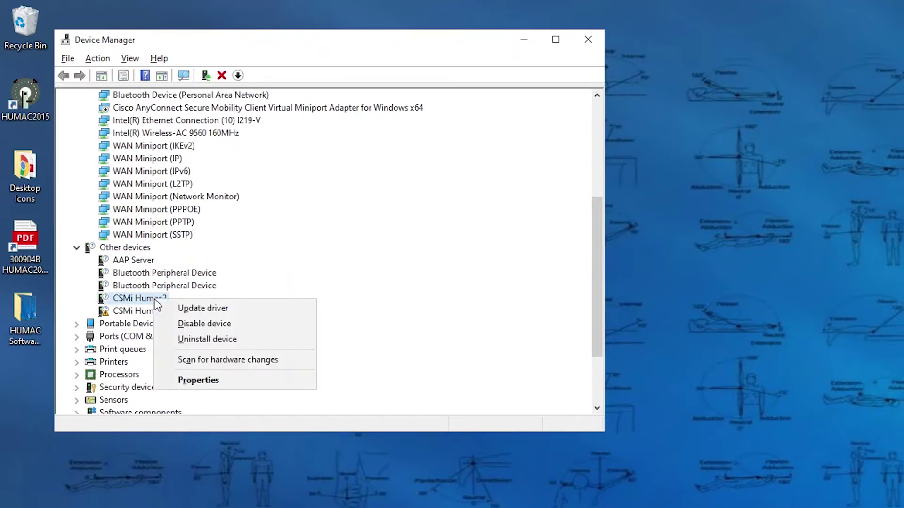
pyautogui.click(188, 308)
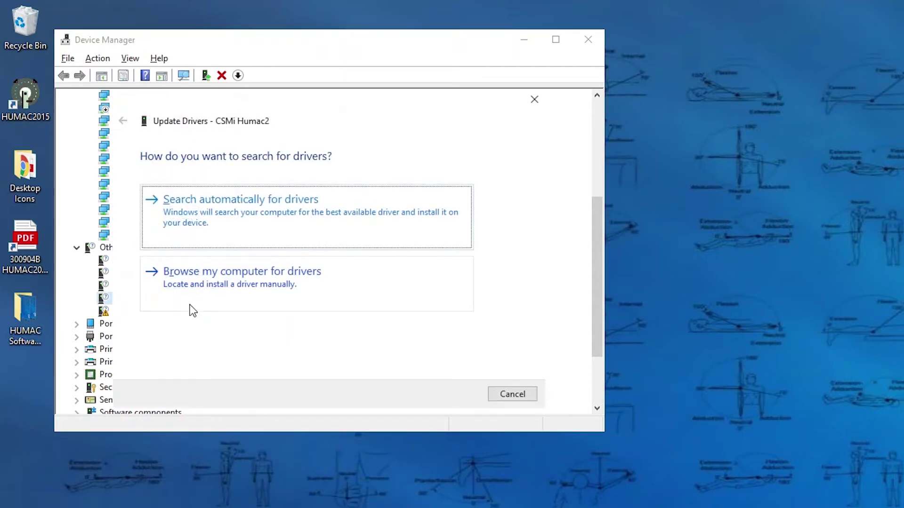
pyautogui.click(203, 292)
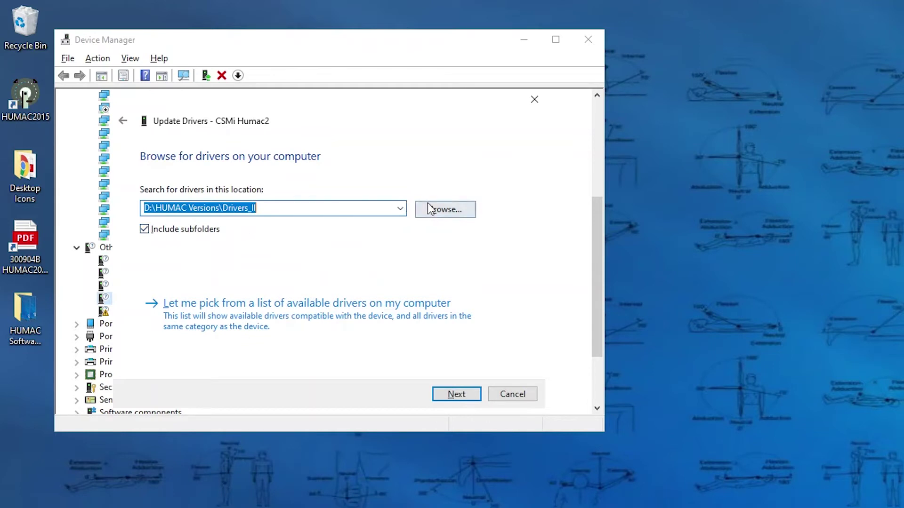
pyautogui.click(455, 395)
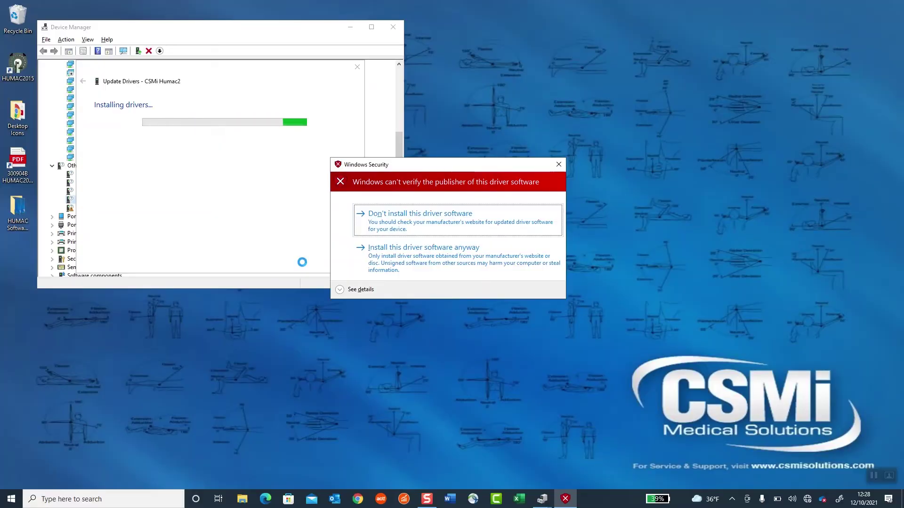
pyautogui.click(406, 257)
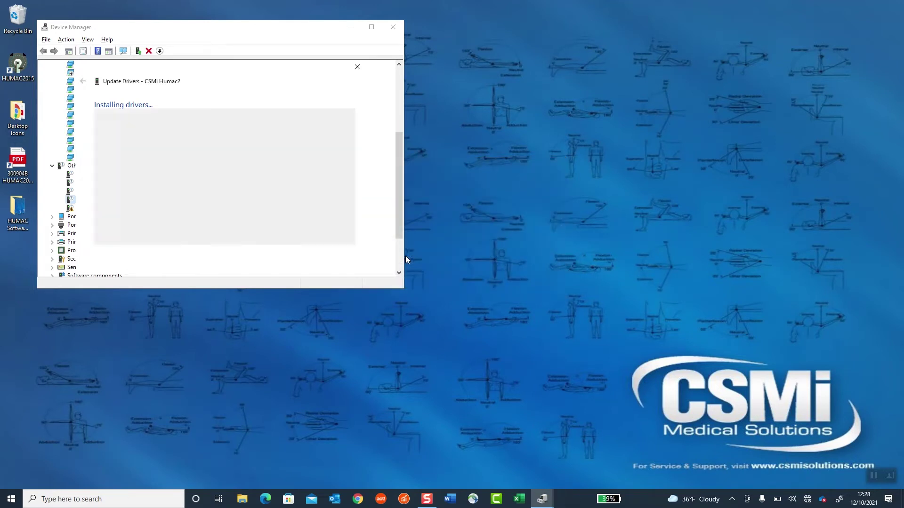
pyautogui.click(340, 264)
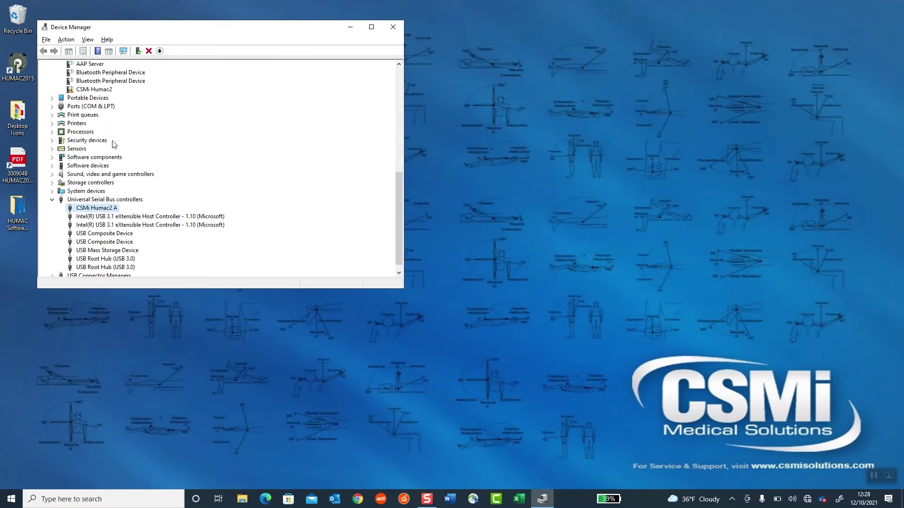
# Install the driver for the remaining CSMi Humac2 device the same way, then close Device Manager
pyautogui.scroll(2, 173, 214)
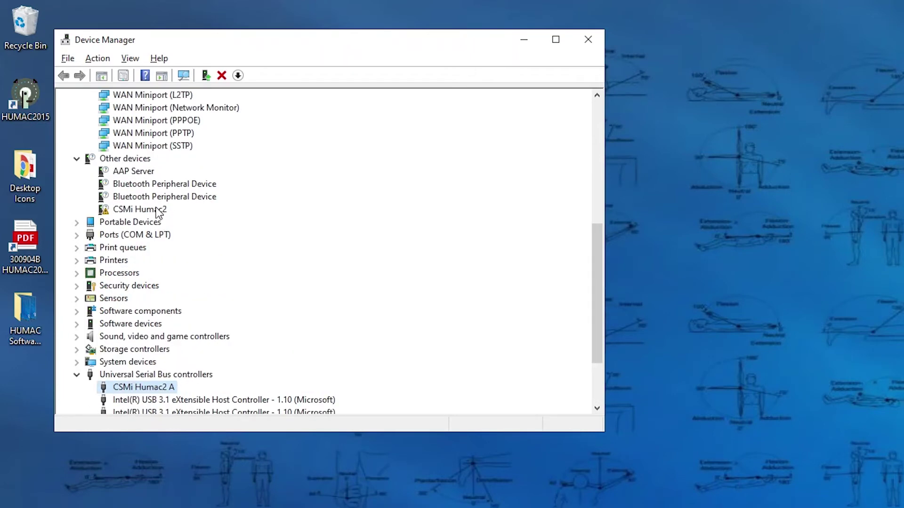
pyautogui.rightClick(159, 214)
pyautogui.click(183, 217)
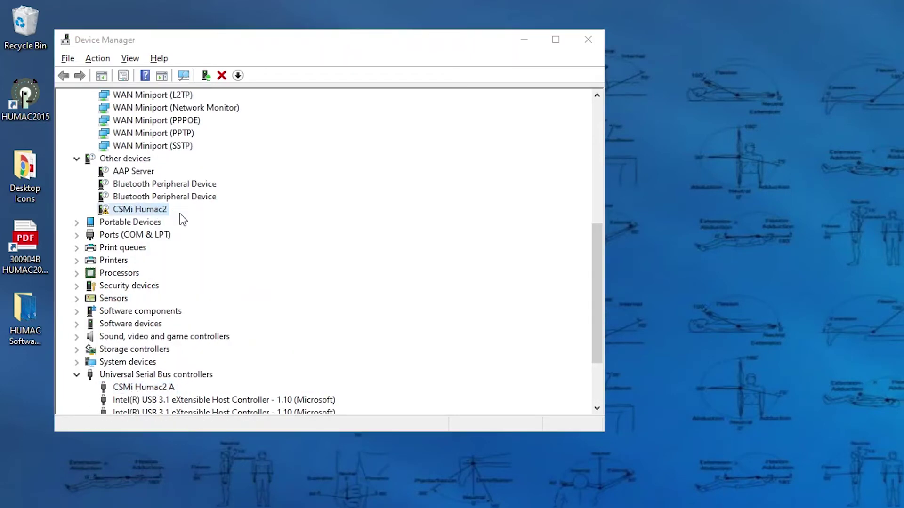
pyautogui.click(204, 271)
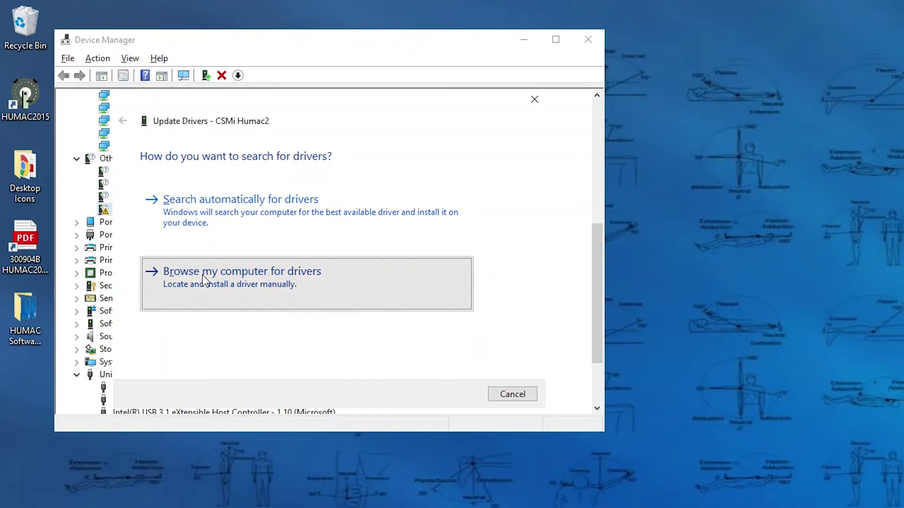
pyautogui.click(450, 390)
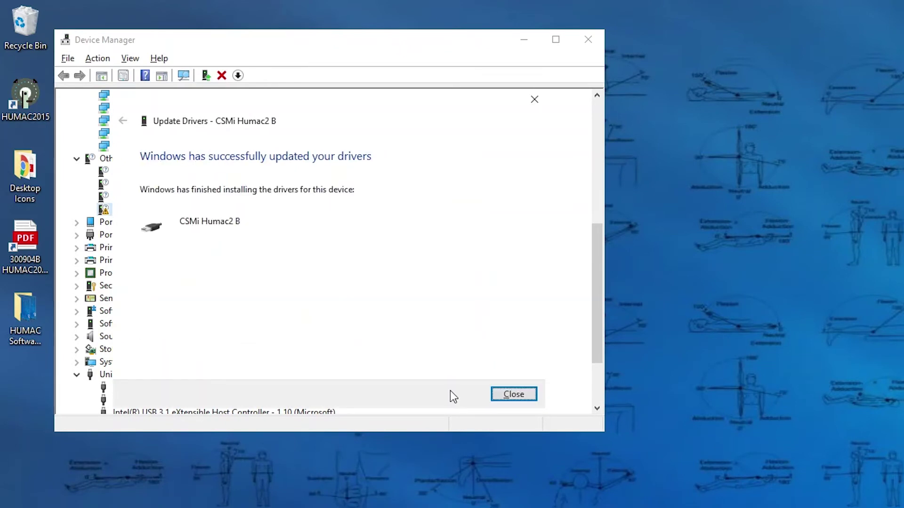
pyautogui.click(500, 394)
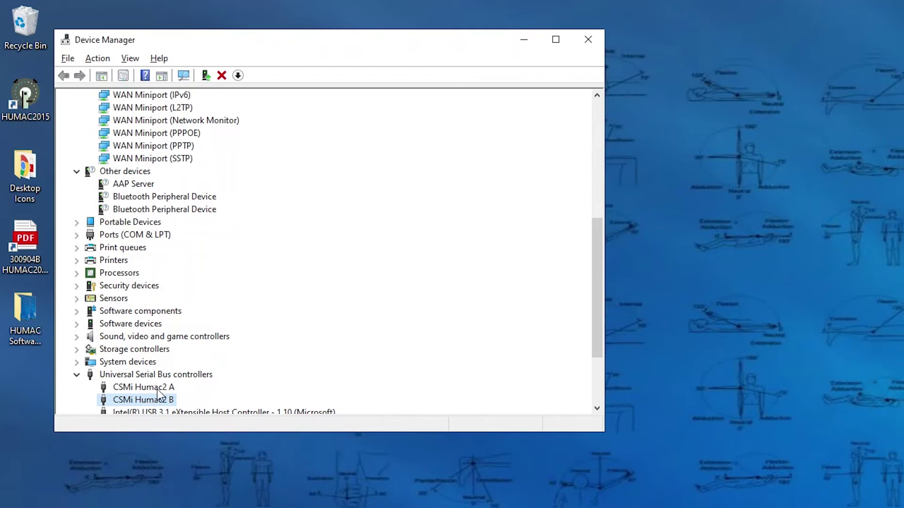
pyautogui.click(587, 44)
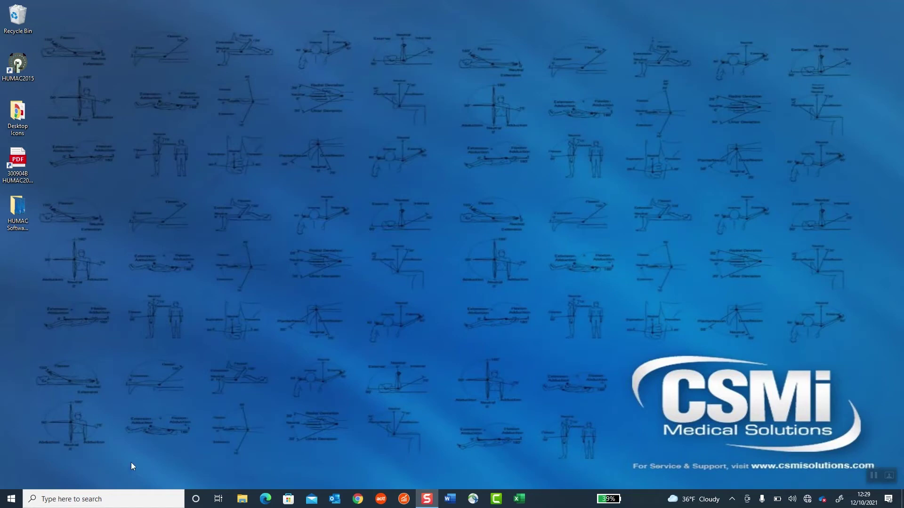
# Run Command Prompt as administrator
pyautogui.click(111, 502)
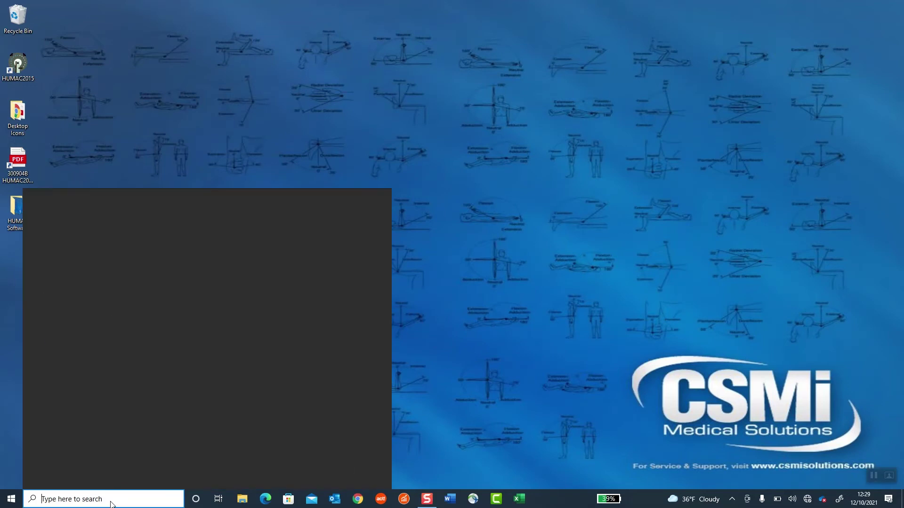
pyautogui.write('comman')
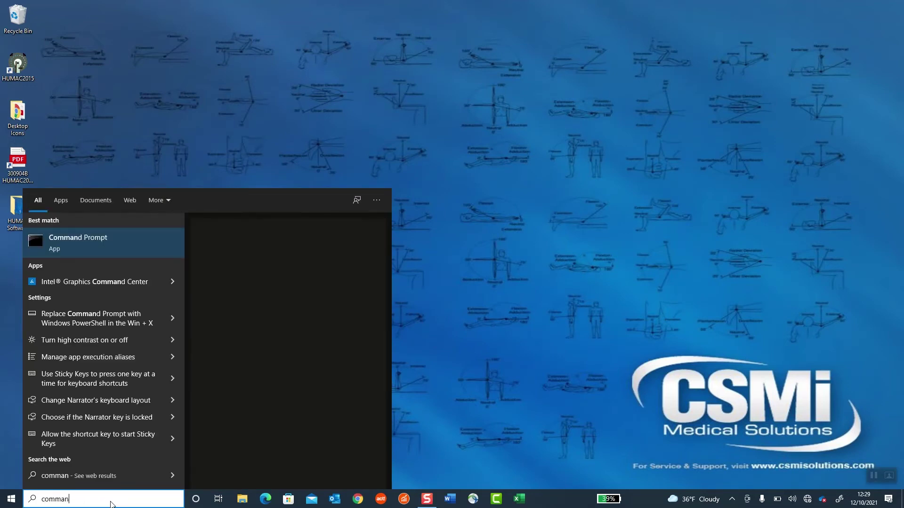
pyautogui.rightClick(113, 243)
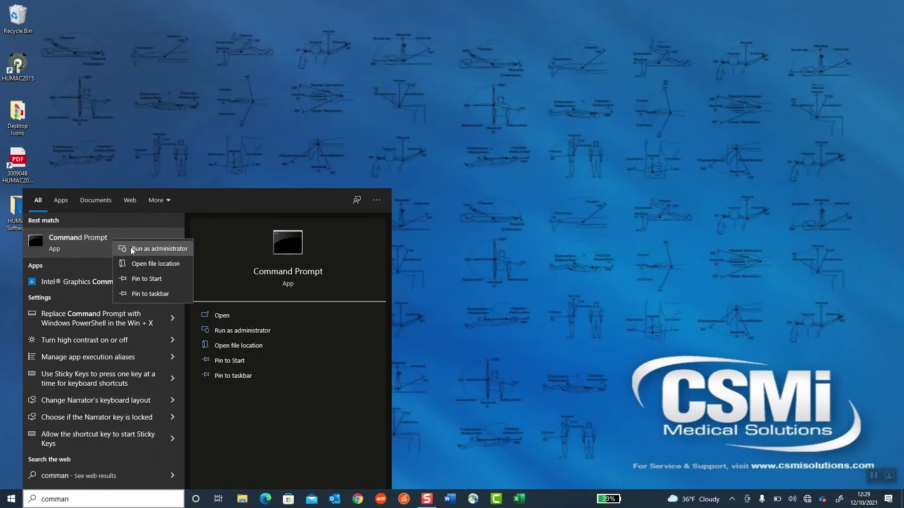
pyautogui.click(134, 249)
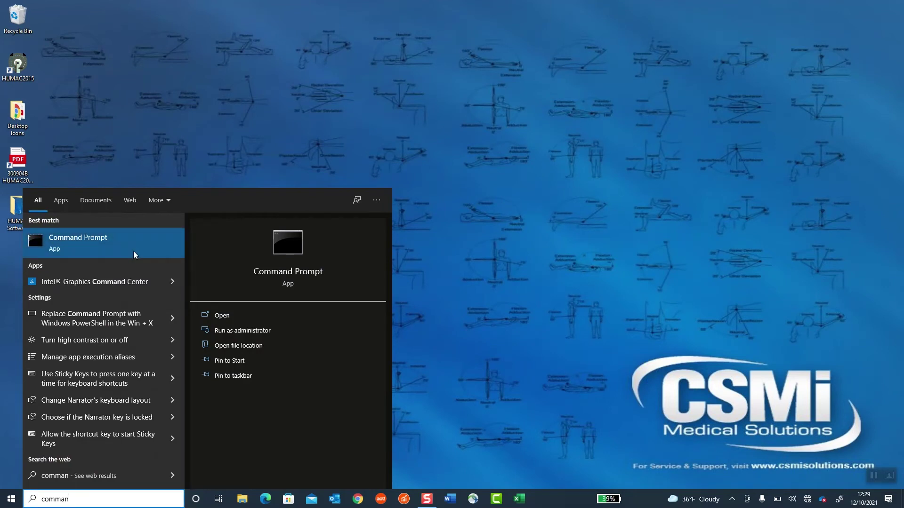
pyautogui.click(175, 98)
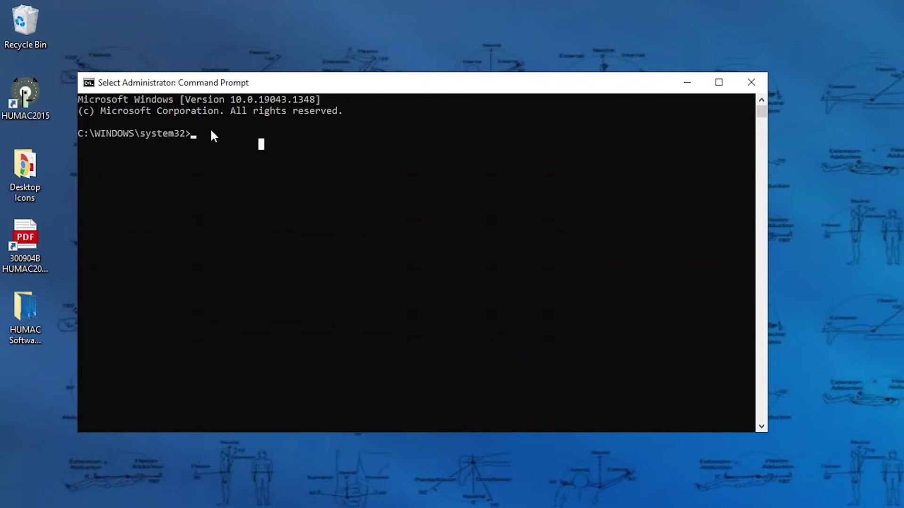
# Change to \windows\syswow64, run RegHUMAC64 to register the DLL, and close the console
pyautogui.write('cd\\')
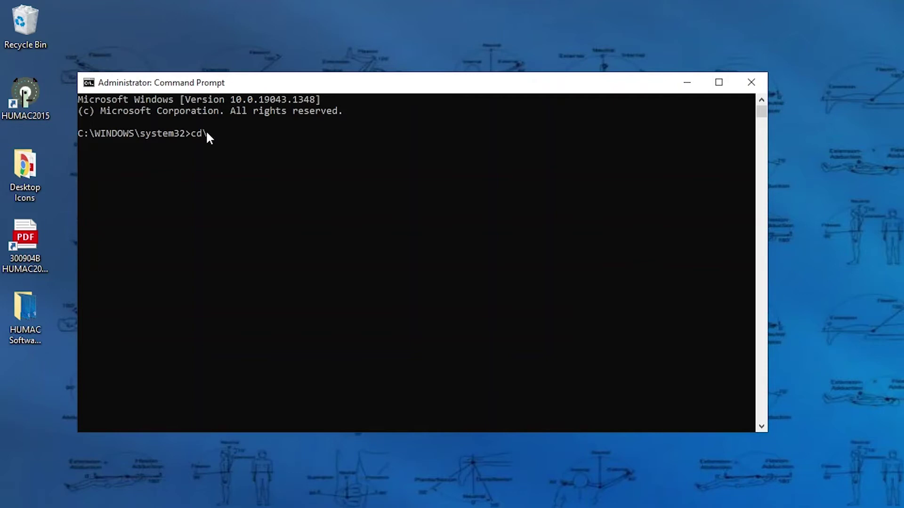
pyautogui.write('windows\\syswow64')
pyautogui.press('Return')
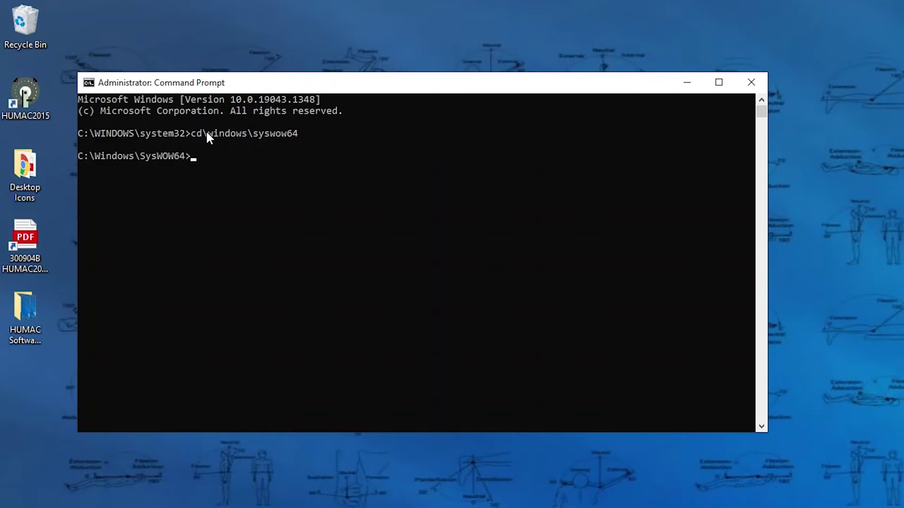
pyautogui.write('RegHUMAC64')
pyautogui.press('Return')
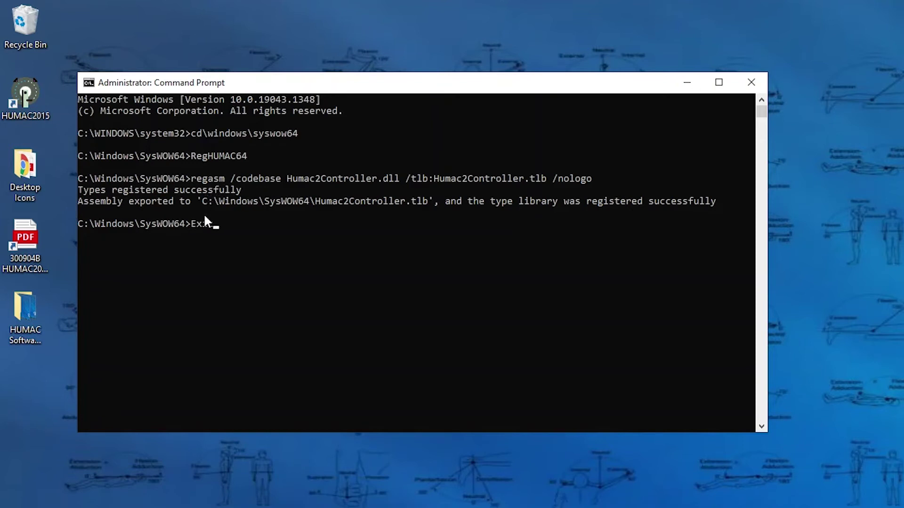
pyautogui.press('Return')
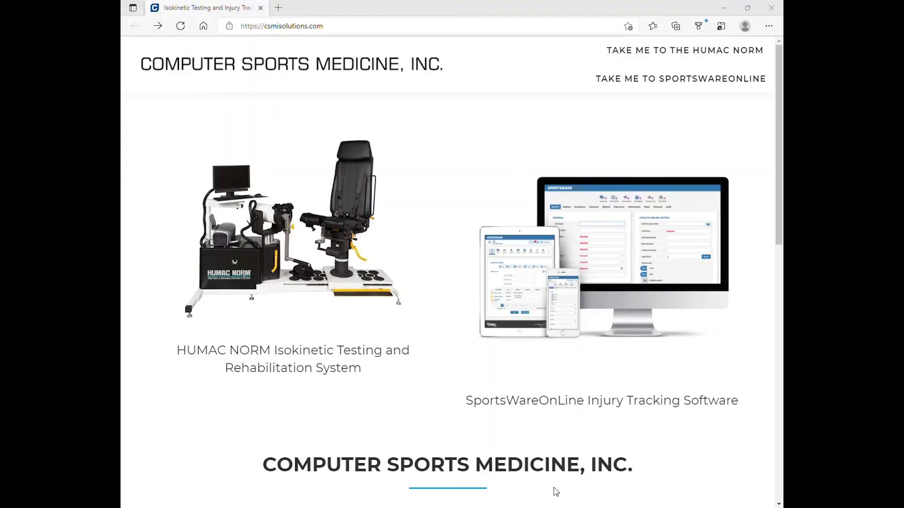
# Enable .NET Framework 3.5 in Windows Features, downloading its files from Windows Update
pyautogui.press('super')
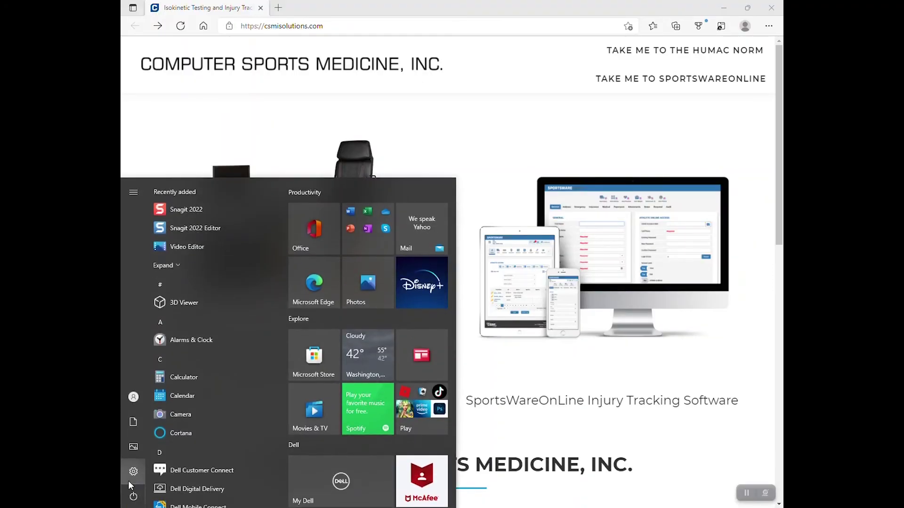
pyautogui.click(131, 476)
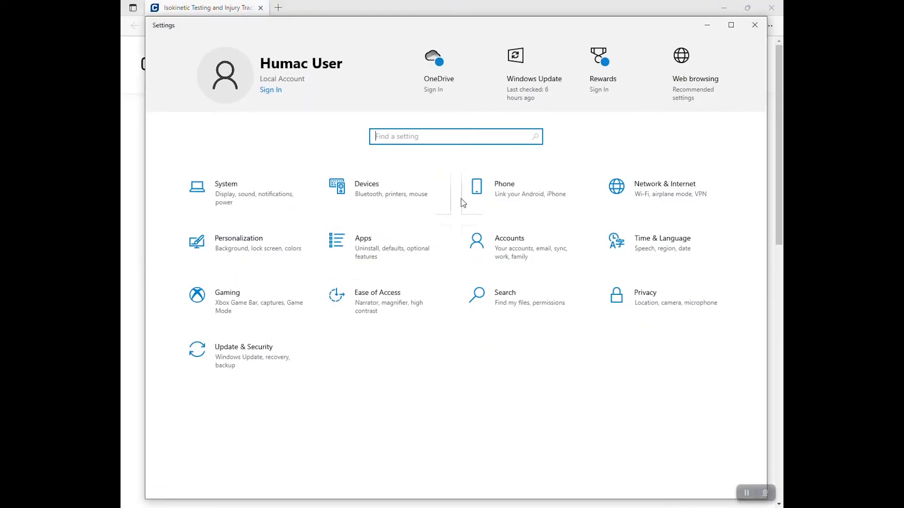
pyautogui.write('features')
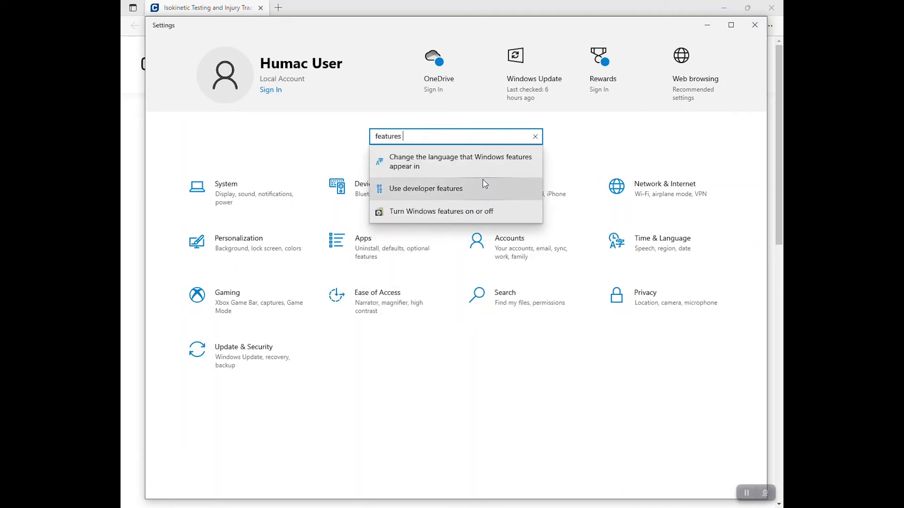
pyautogui.click(483, 212)
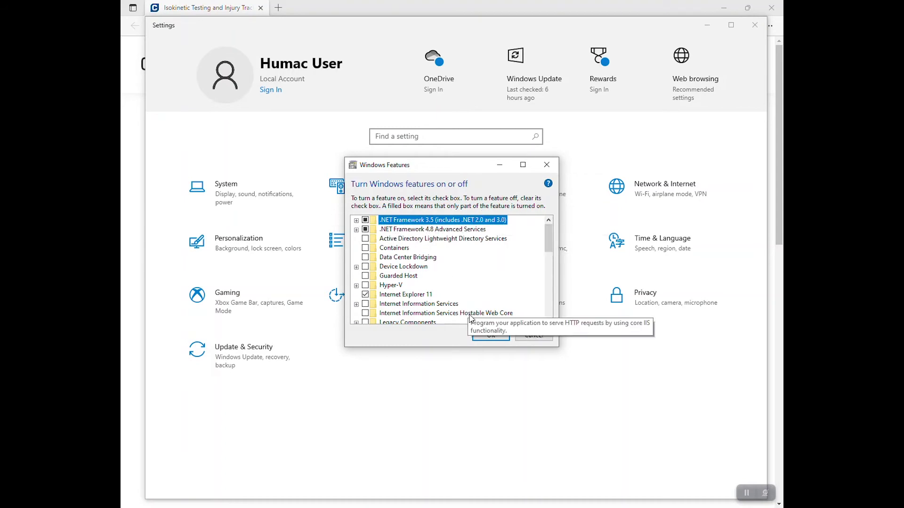
pyautogui.click(488, 335)
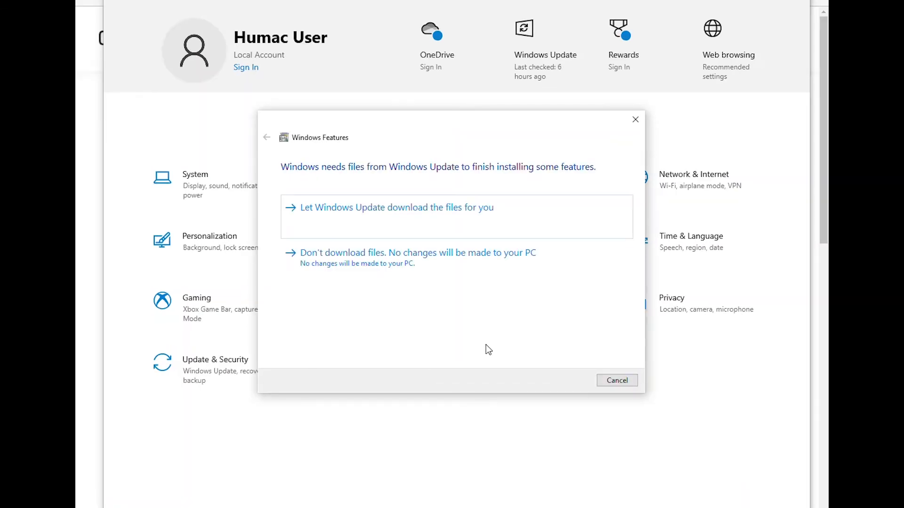
pyautogui.click(423, 212)
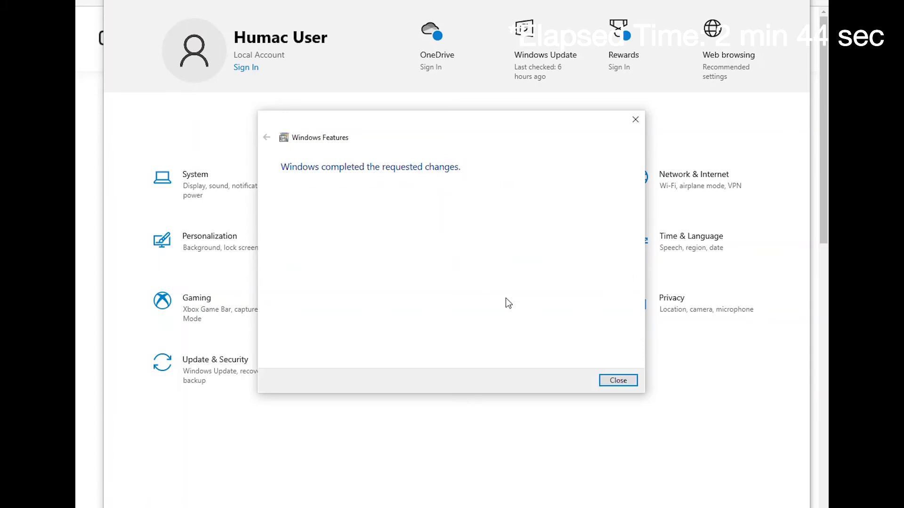
pyautogui.click(618, 380)
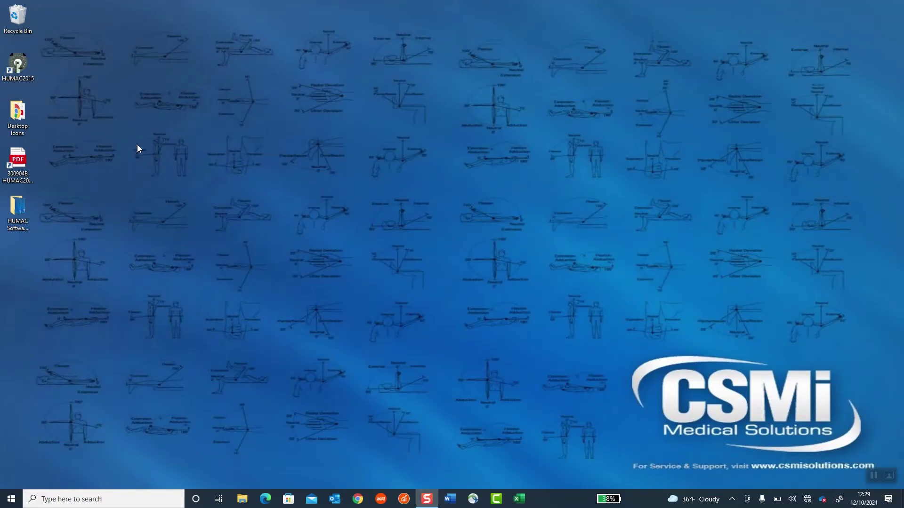
pyautogui.doubleClick(21, 69)
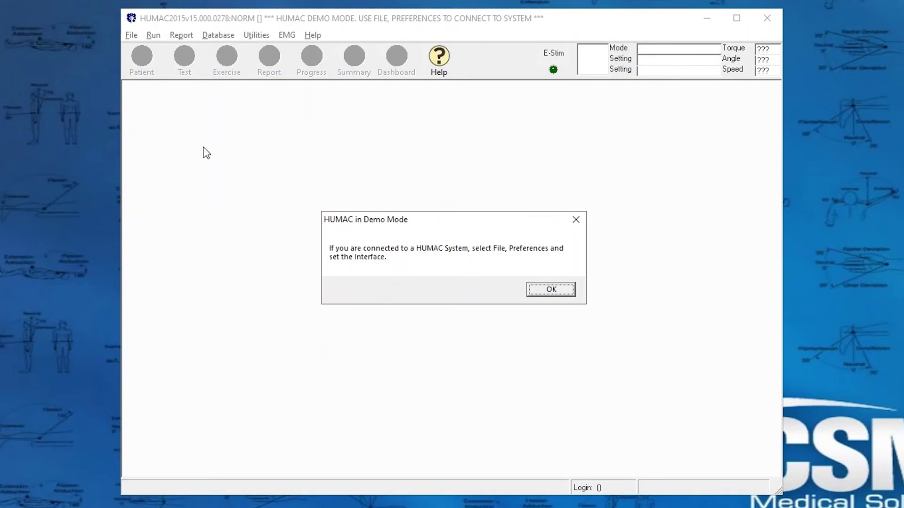
pyautogui.click(546, 292)
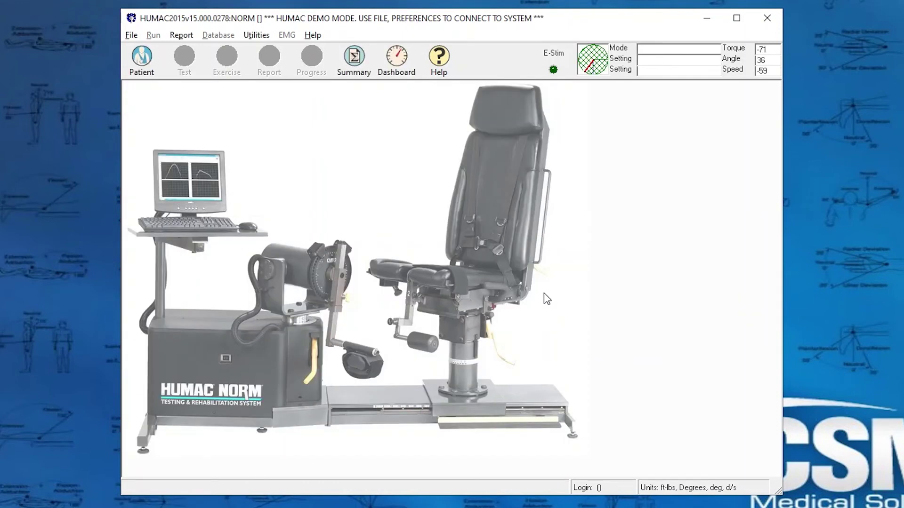
pyautogui.click(135, 40)
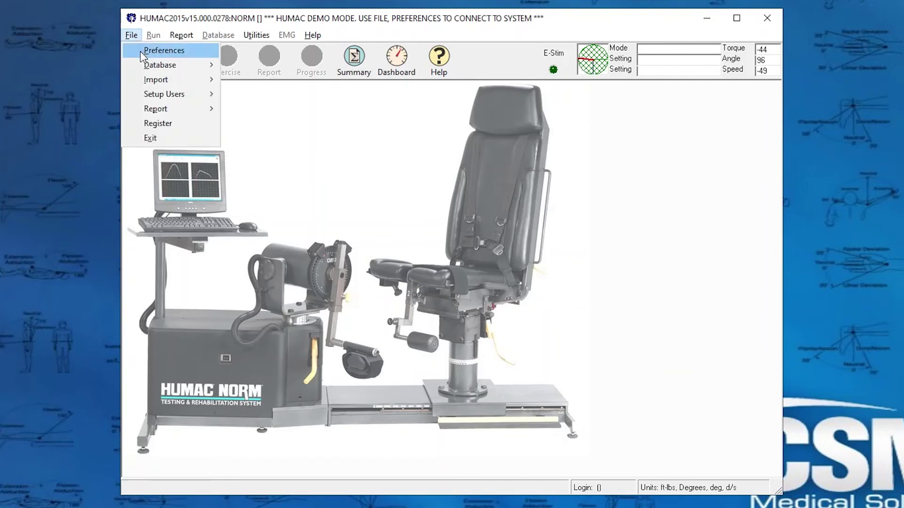
pyautogui.click(140, 52)
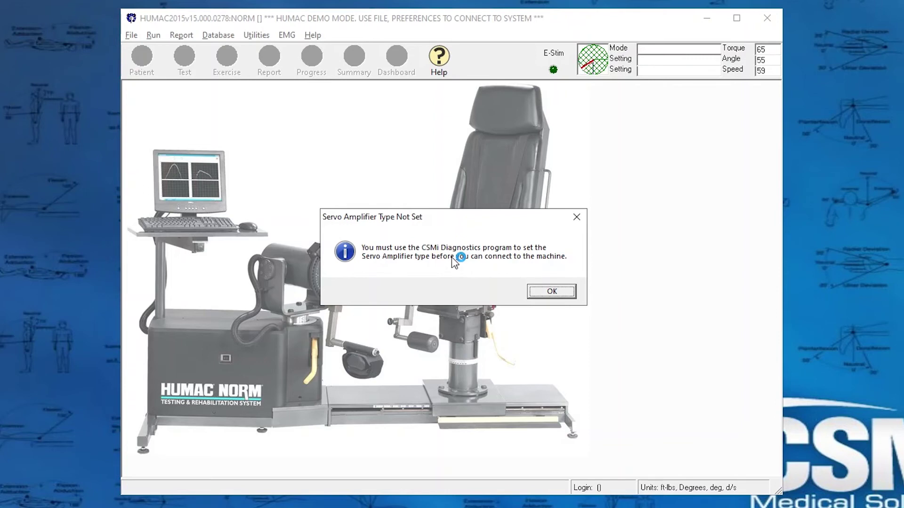
pyautogui.click(550, 292)
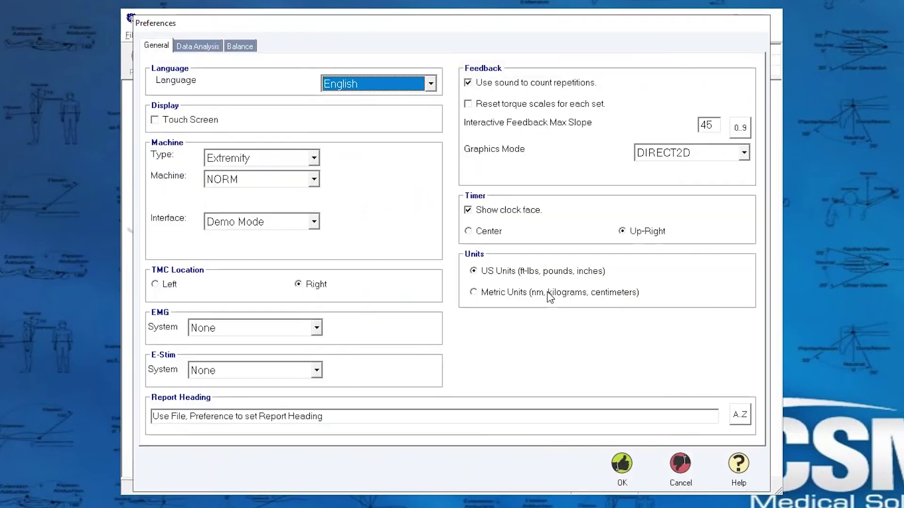
pyautogui.click(621, 465)
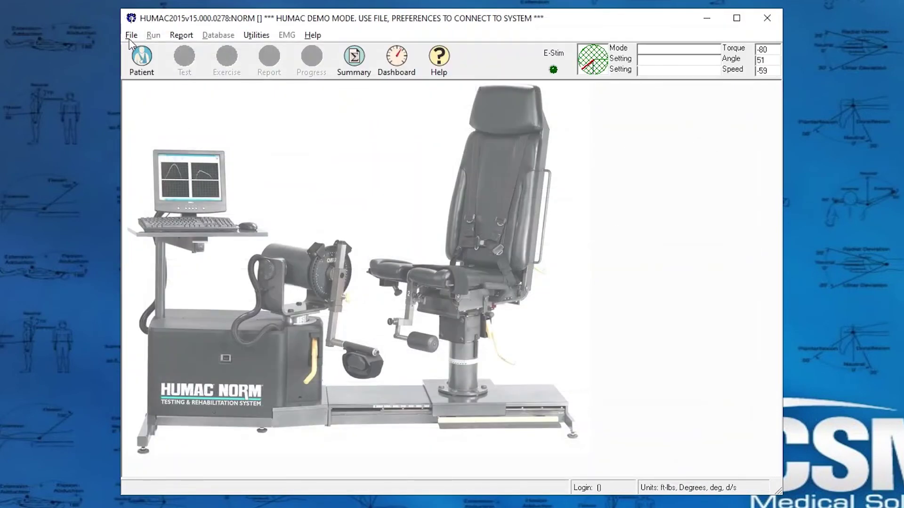
pyautogui.click(131, 35)
pyautogui.click(98, 139)
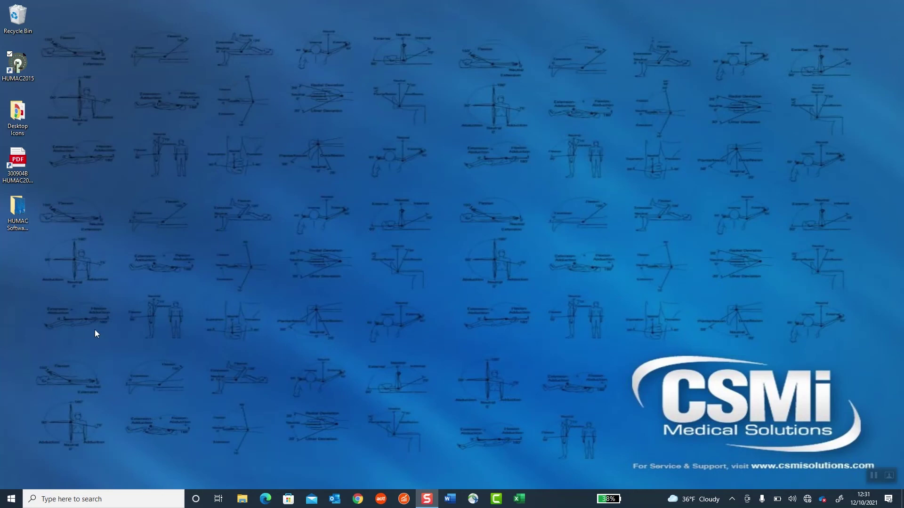
# Launch Diagnostics64 from HUMAC2015, proceed past the caution notice, and exit once servo DM30 is programmed
pyautogui.click(10, 499)
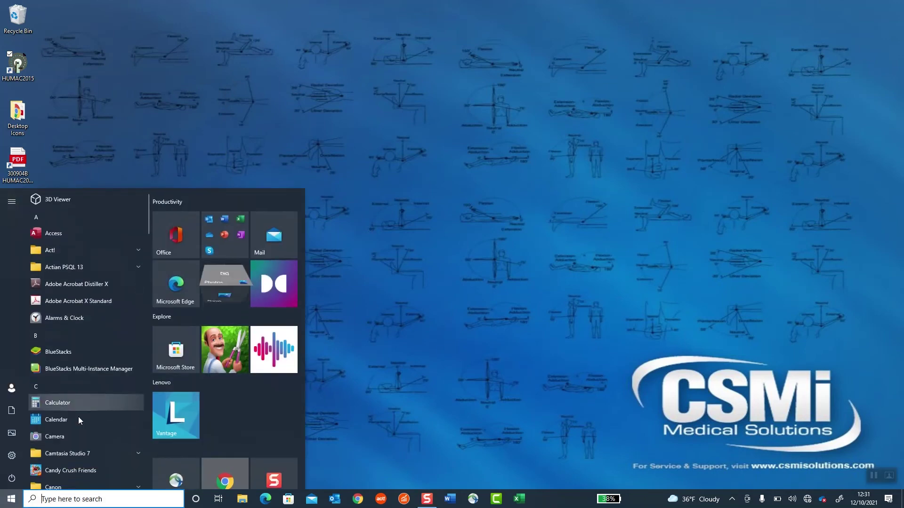
pyautogui.scroll(-6, 78, 417)
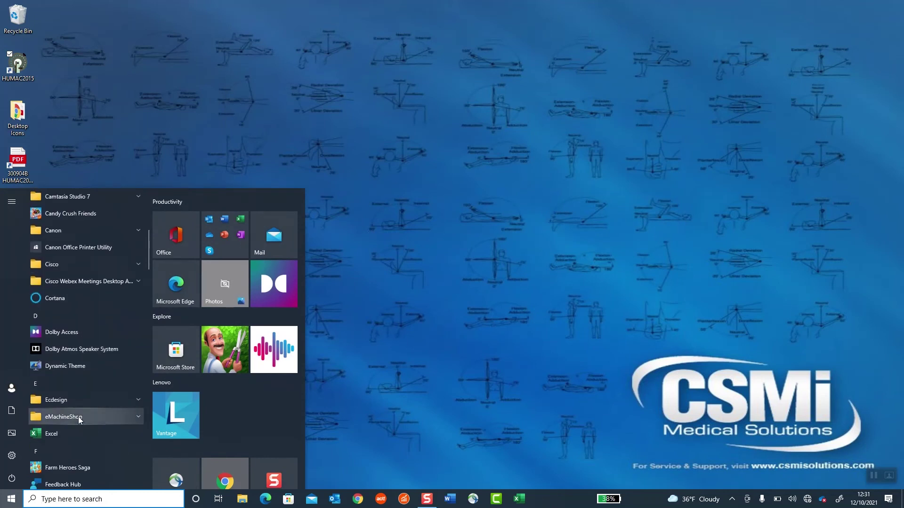
pyautogui.scroll(-3, 78, 416)
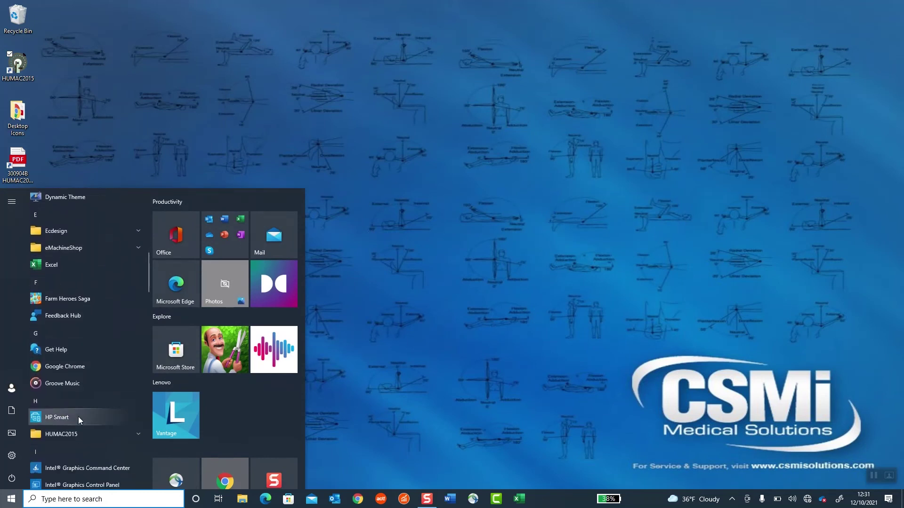
pyautogui.click(71, 436)
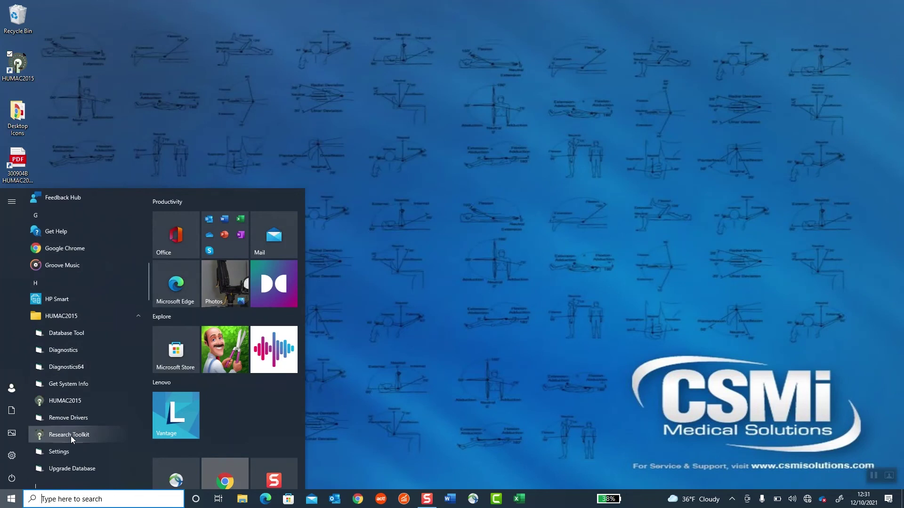
pyautogui.click(69, 366)
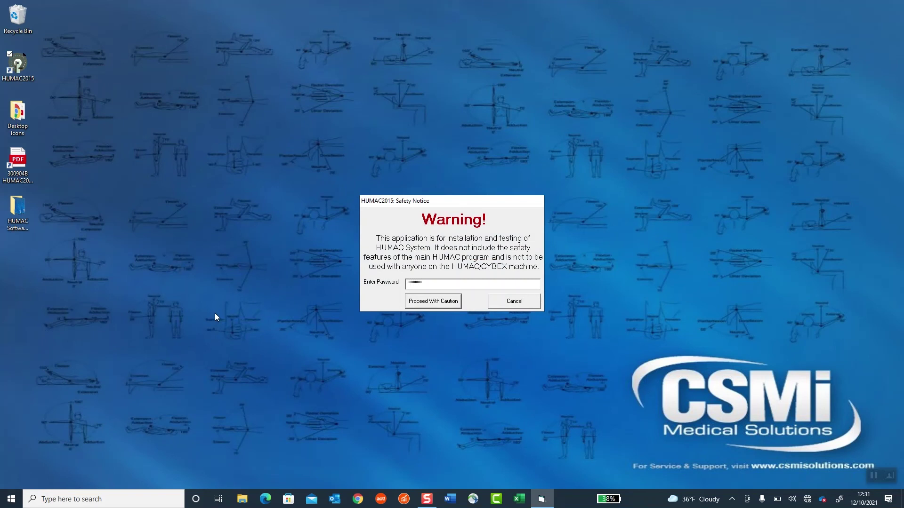
pyautogui.click(430, 305)
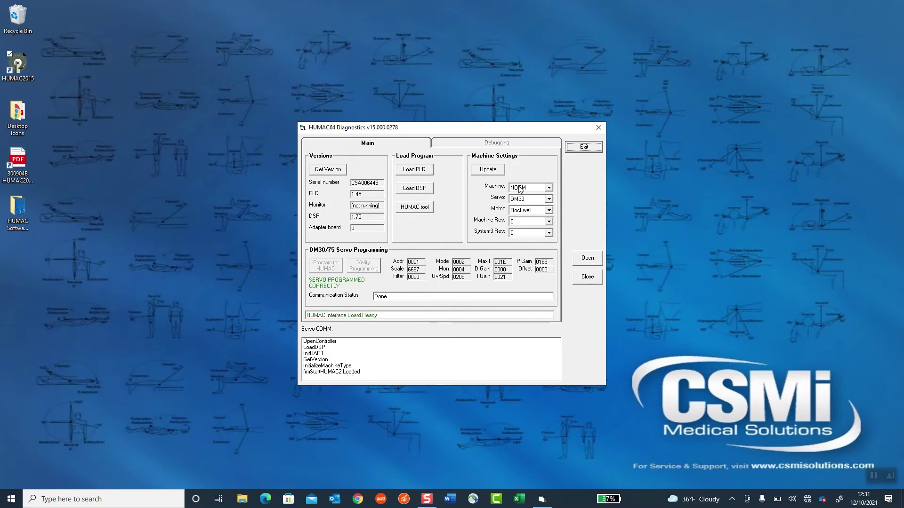
pyautogui.click(575, 148)
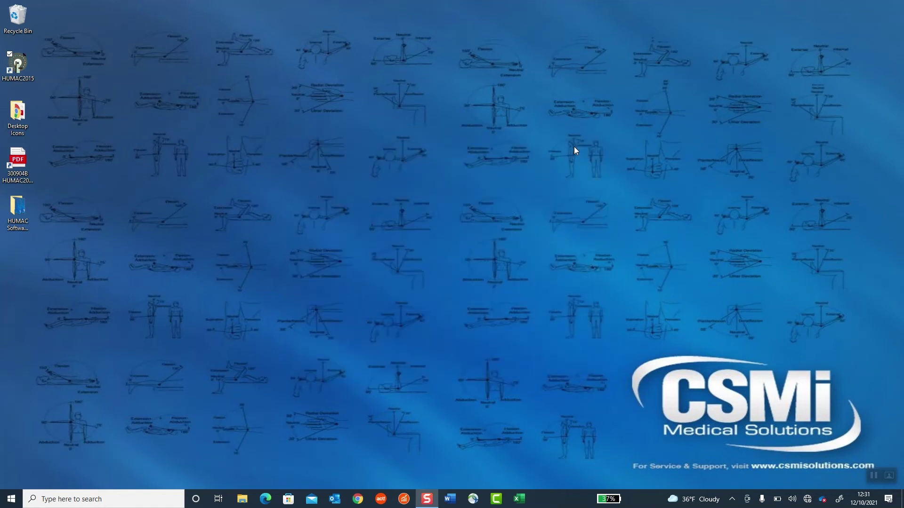
# Relaunch HUMAC2015, acknowledge the not-calibrated warning, and run the power-on self test to 100%
pyautogui.doubleClick(25, 76)
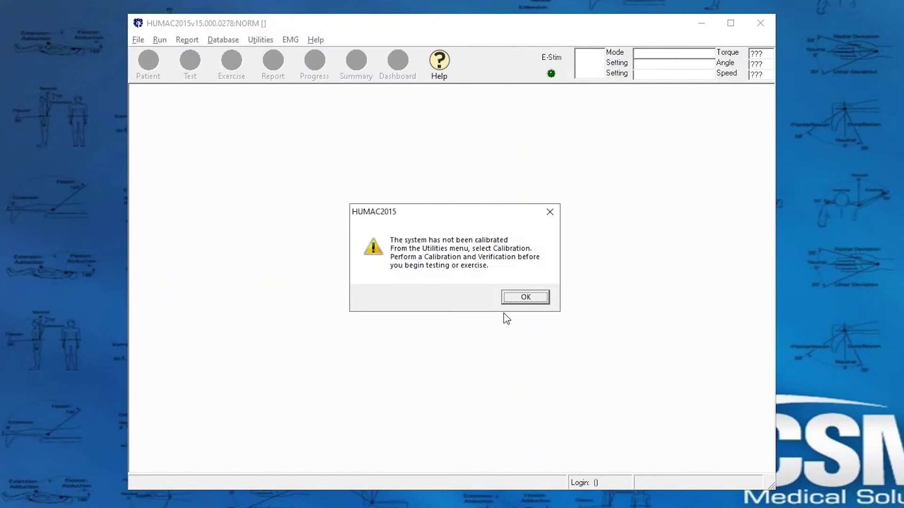
pyautogui.click(525, 297)
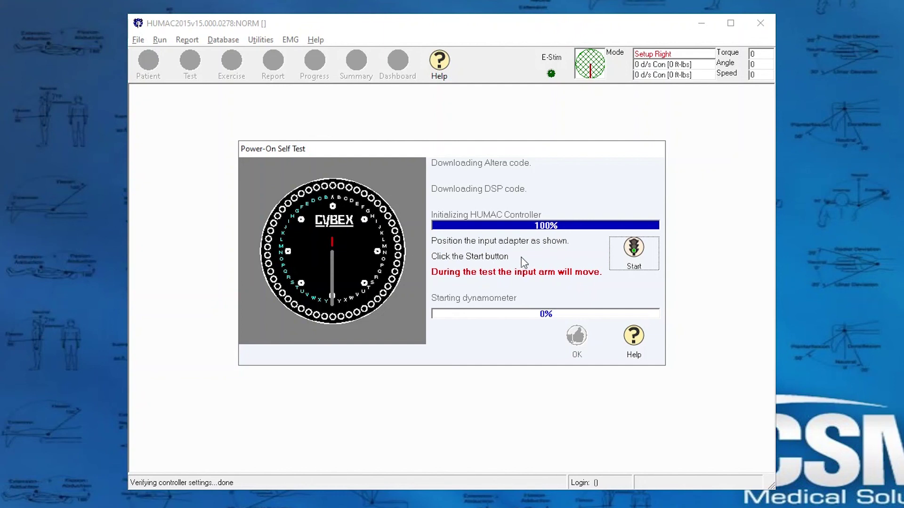
pyautogui.click(632, 250)
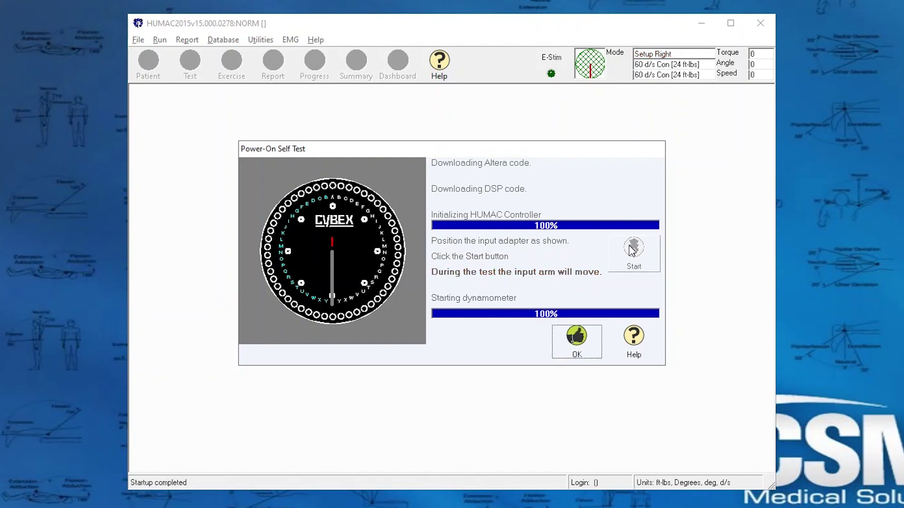
pyautogui.click(575, 338)
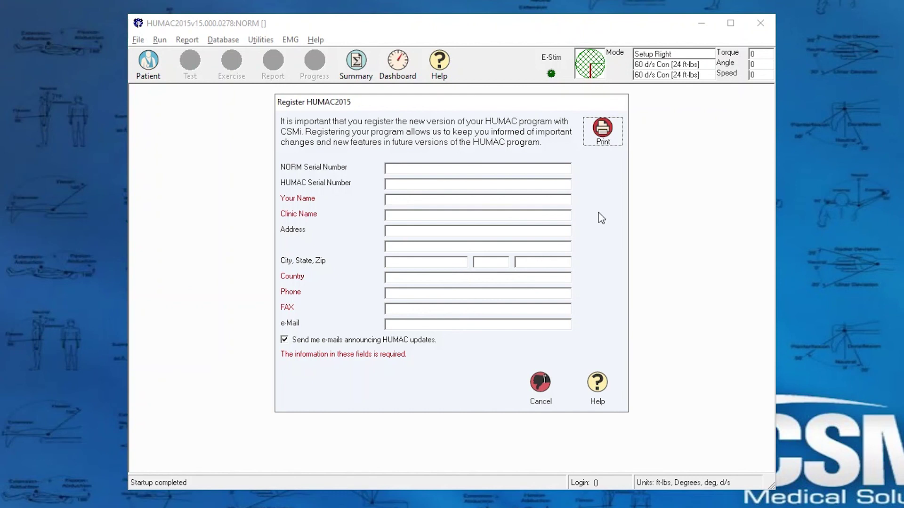
# Cancel the Register HUMAC2015 dialog and maximize the HUMAC window showing Setup Right mode
pyautogui.click(537, 379)
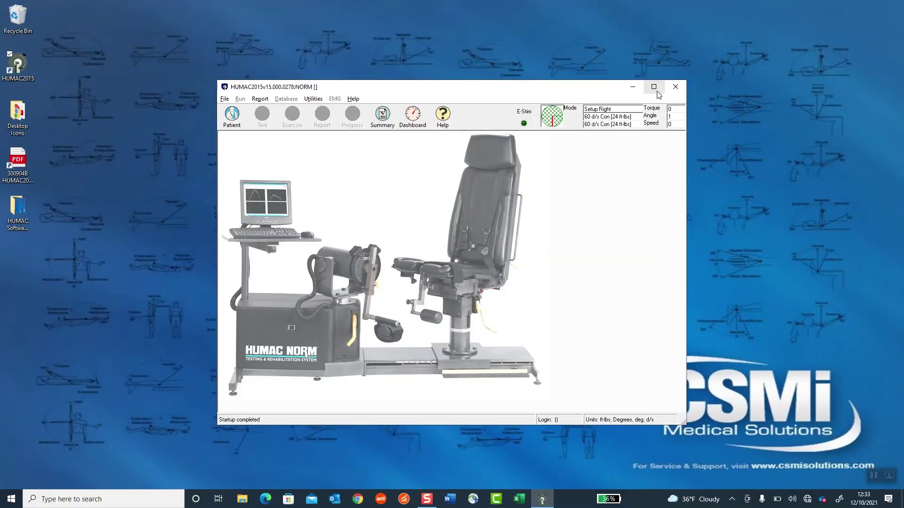
pyautogui.click(730, 23)
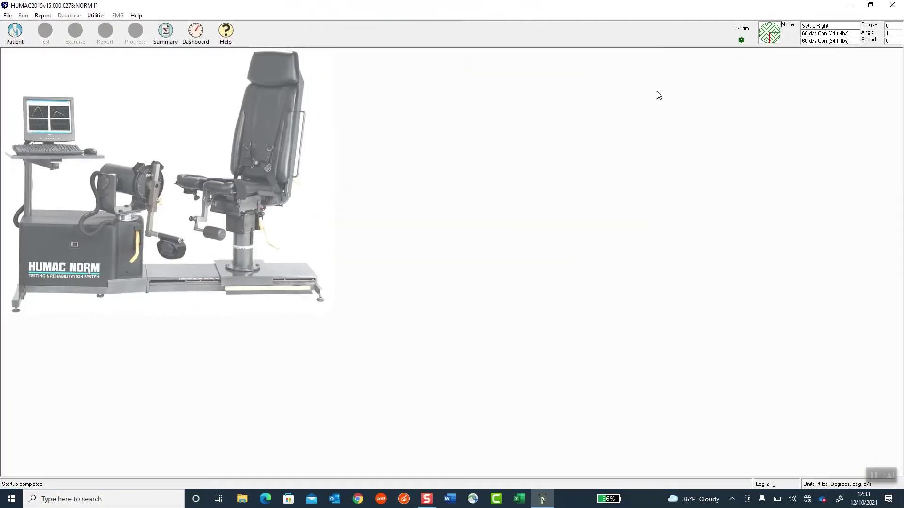